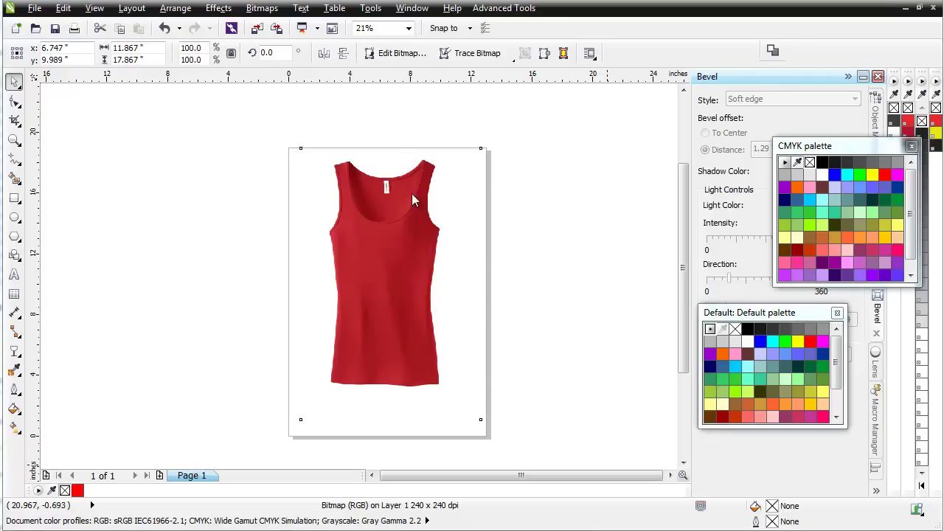
- Select the tank-top bitmap, move it, then undo the move to keep it centred
click(371, 218)
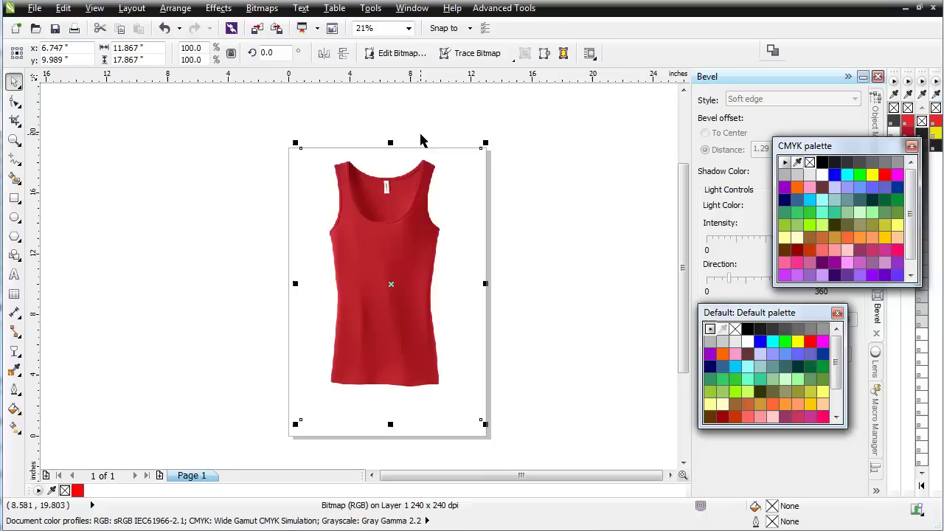
drag(410, 245, 356, 255)
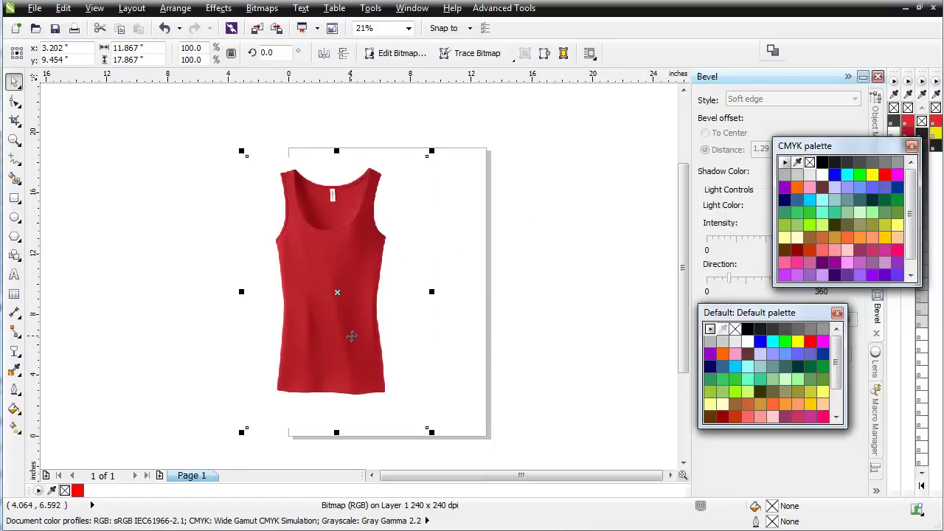
key(ctrl+z)
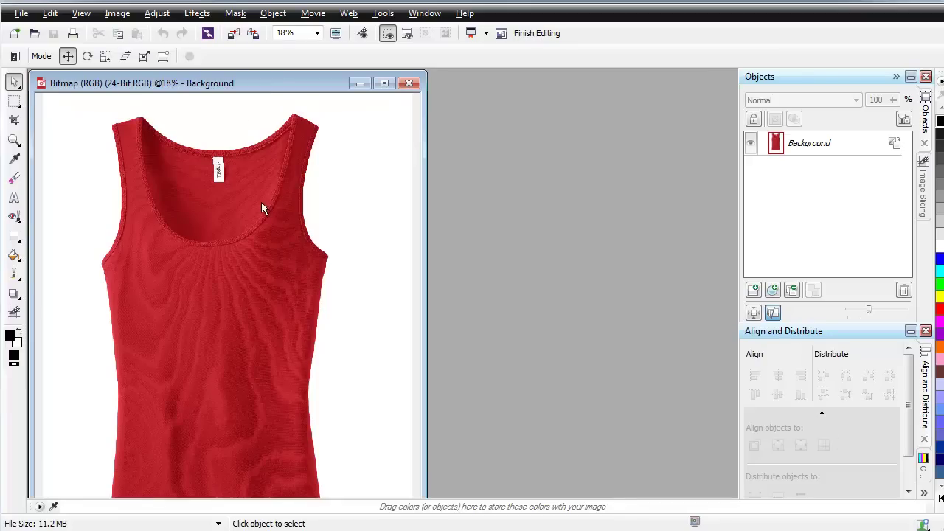
- Magic-wand mask the white background around the tank top at tolerance 18
click(14, 102)
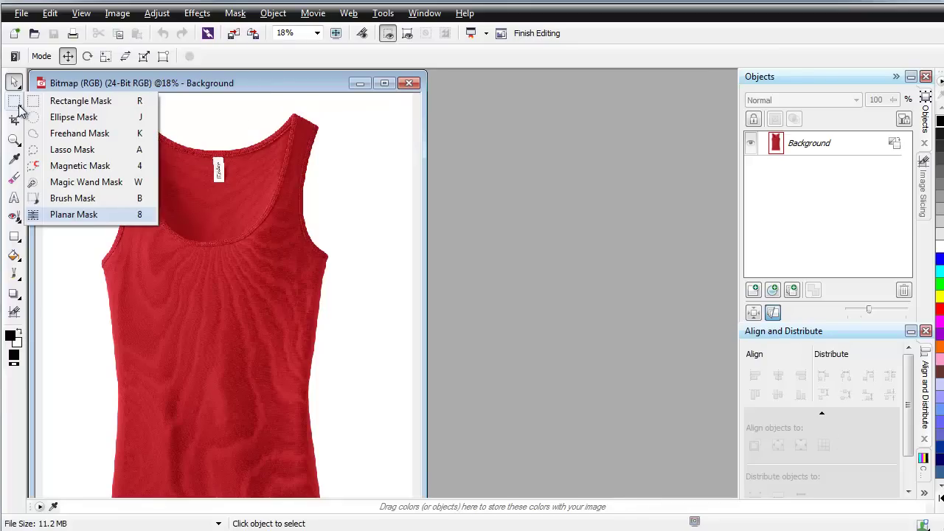
click(82, 184)
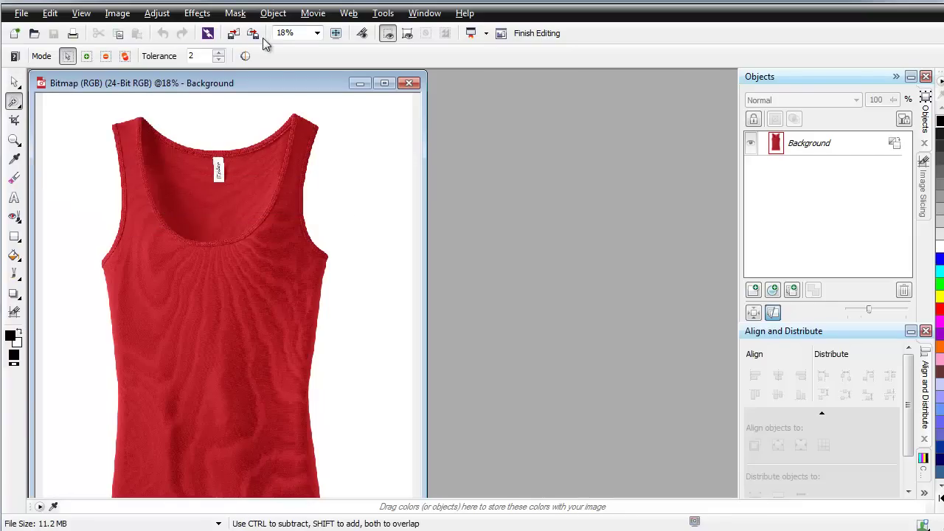
drag(219, 57, 221, 42)
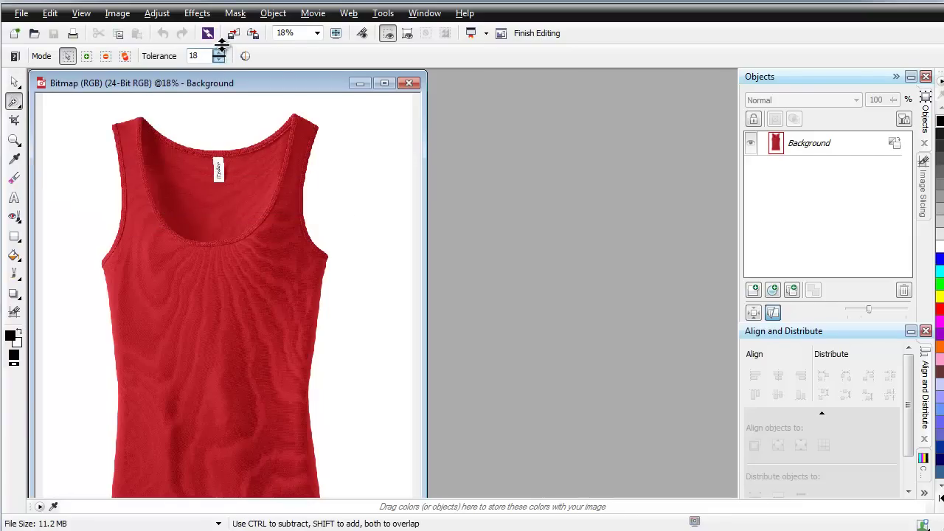
click(103, 176)
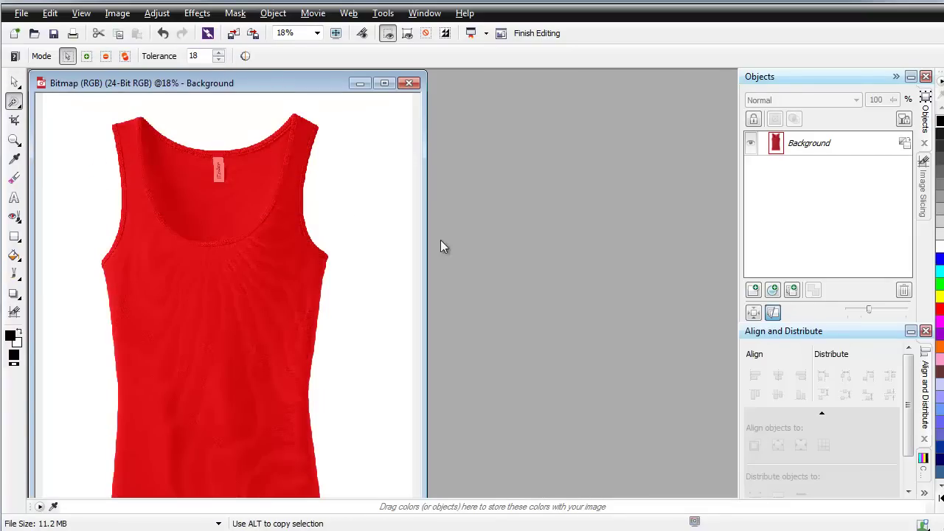
scroll(323, 251, up, 3)
scroll(221, 269, up, 4)
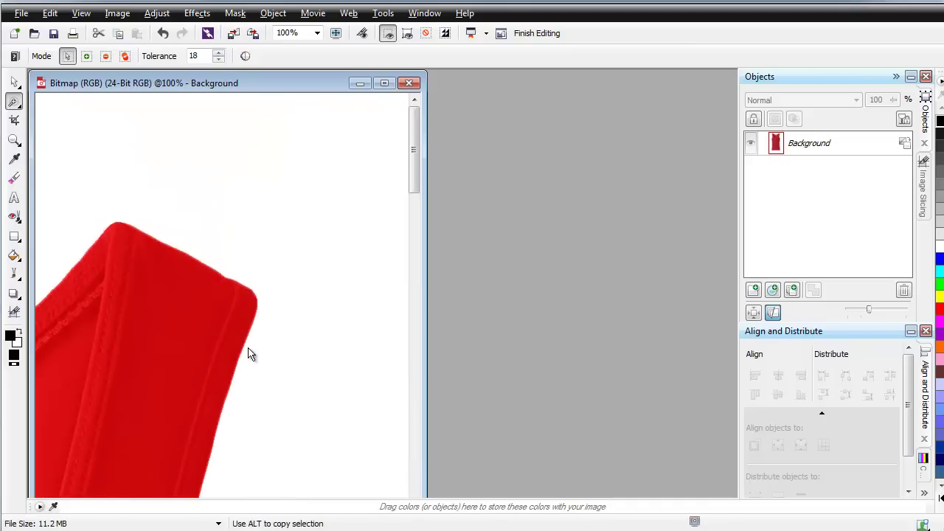
scroll(242, 362, down, 1)
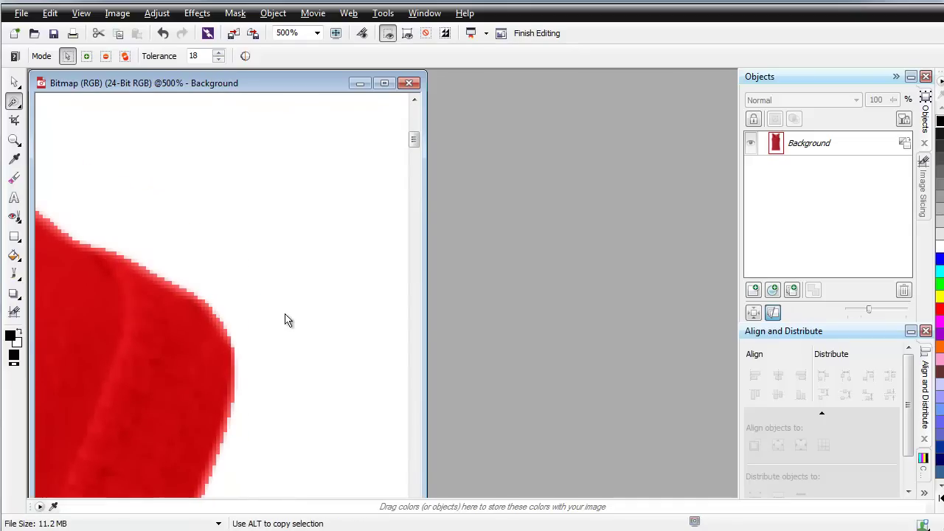
scroll(270, 302, down, 3)
scroll(221, 313, down, 2)
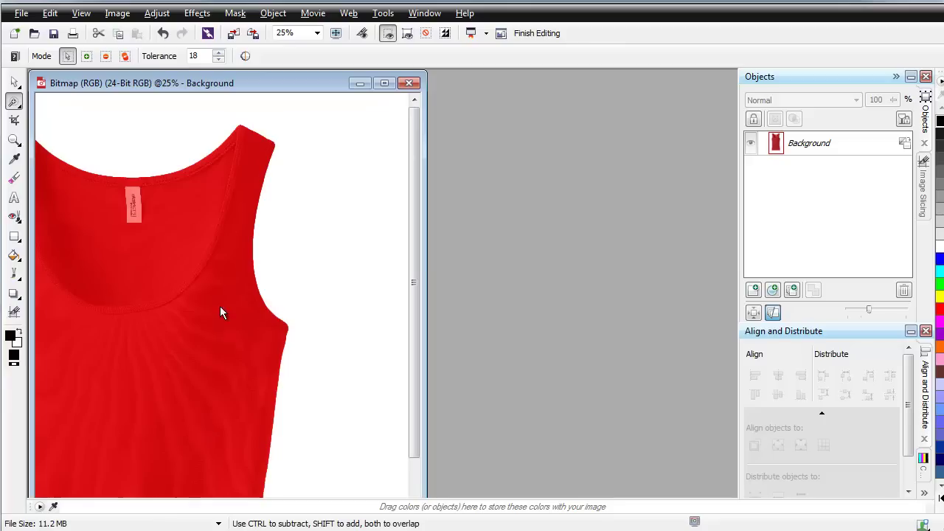
scroll(257, 200, up, 2)
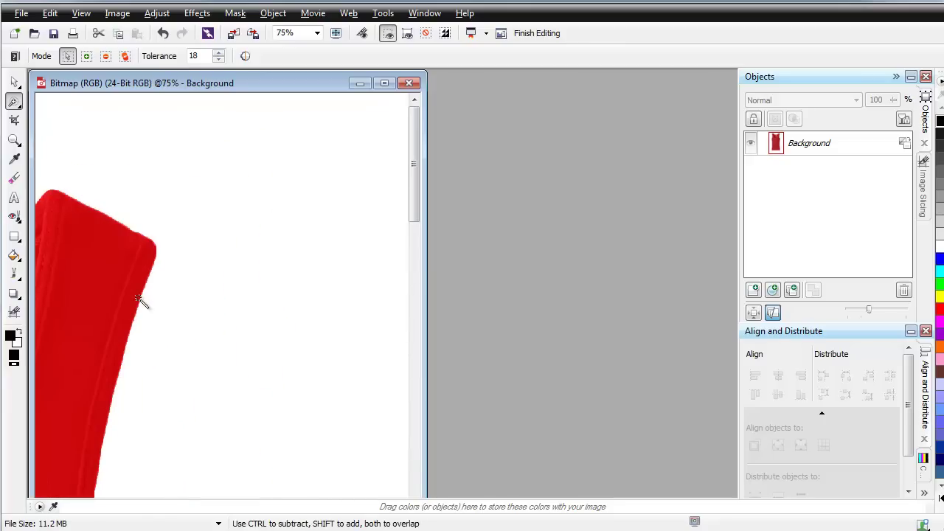
scroll(155, 297, up, 1)
scroll(158, 295, up, 2)
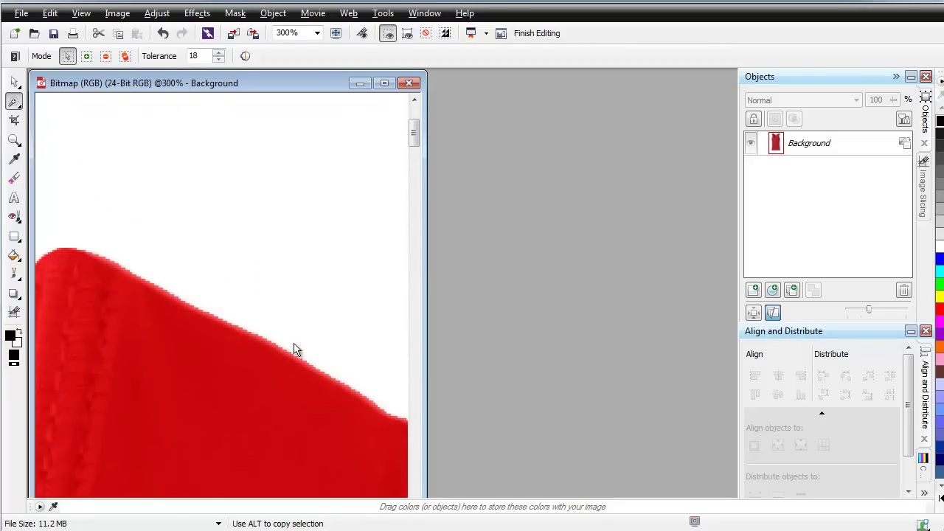
- Expand the mask outline by a width of 2 pixels, previewing before applying
click(234, 13)
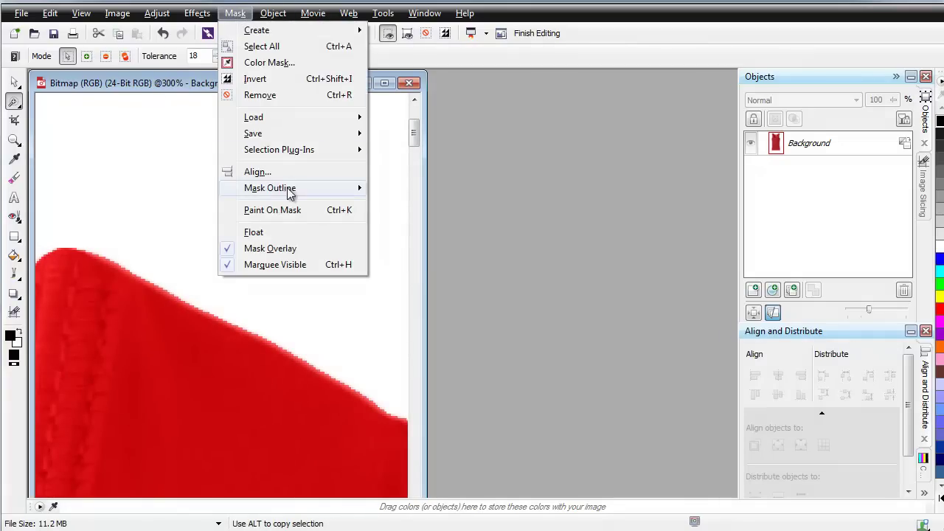
mouse_move(293, 193)
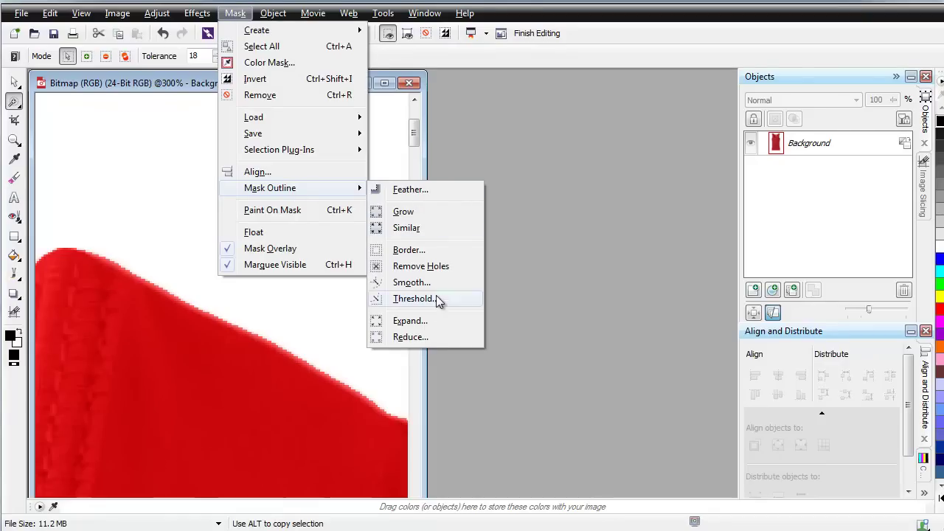
click(433, 322)
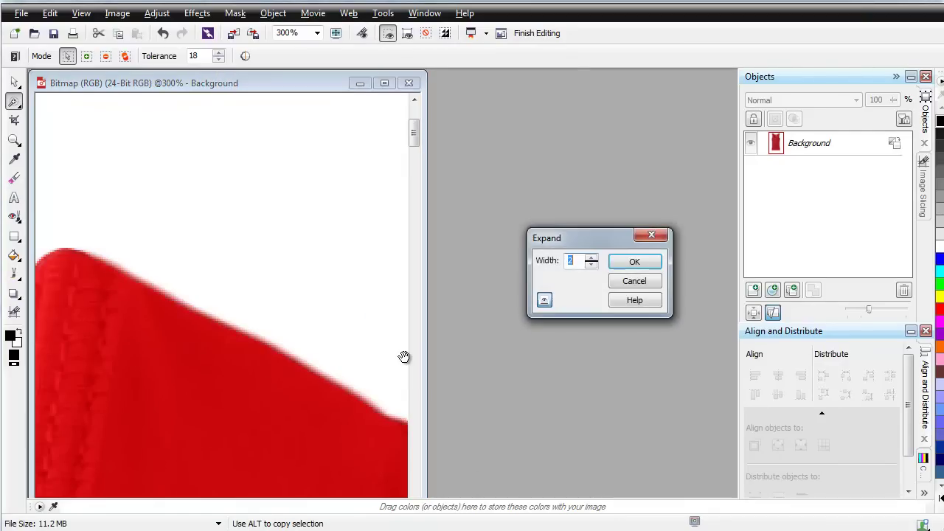
click(591, 257)
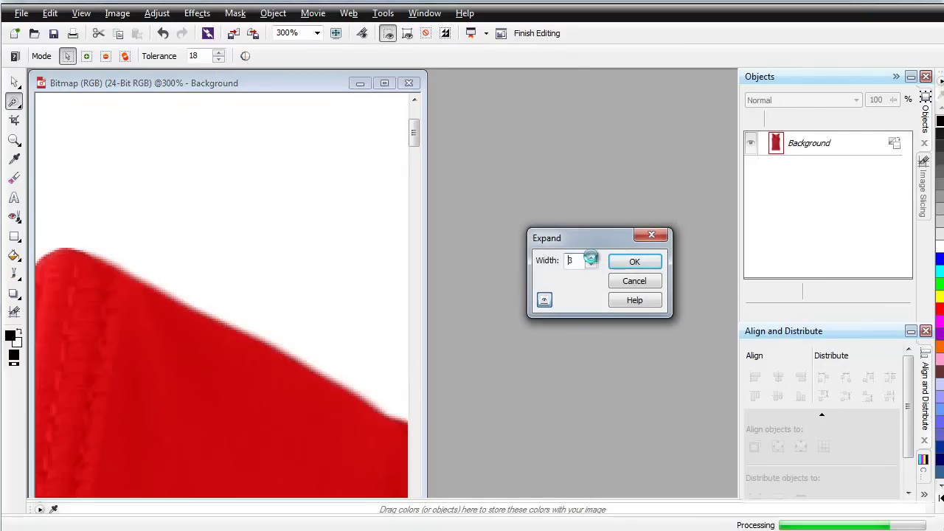
click(591, 257)
click(591, 258)
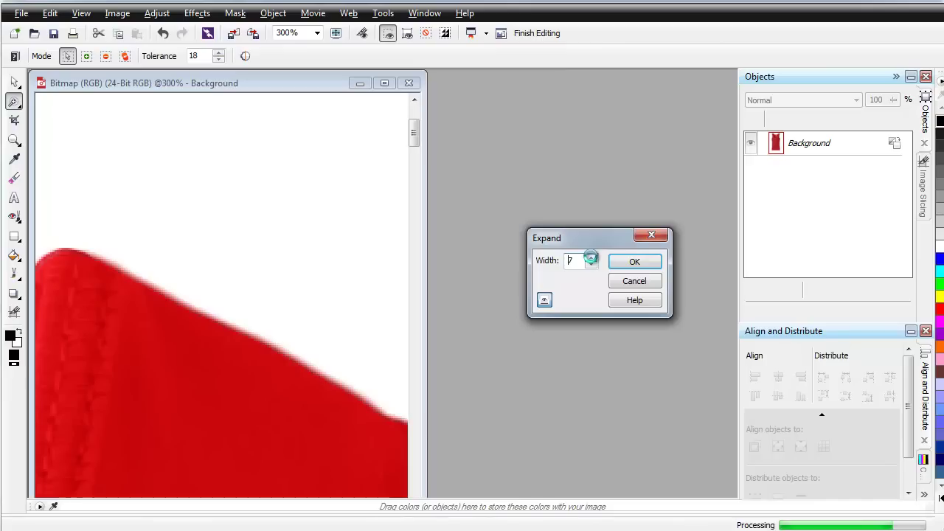
click(591, 257)
click(591, 258)
click(591, 258)
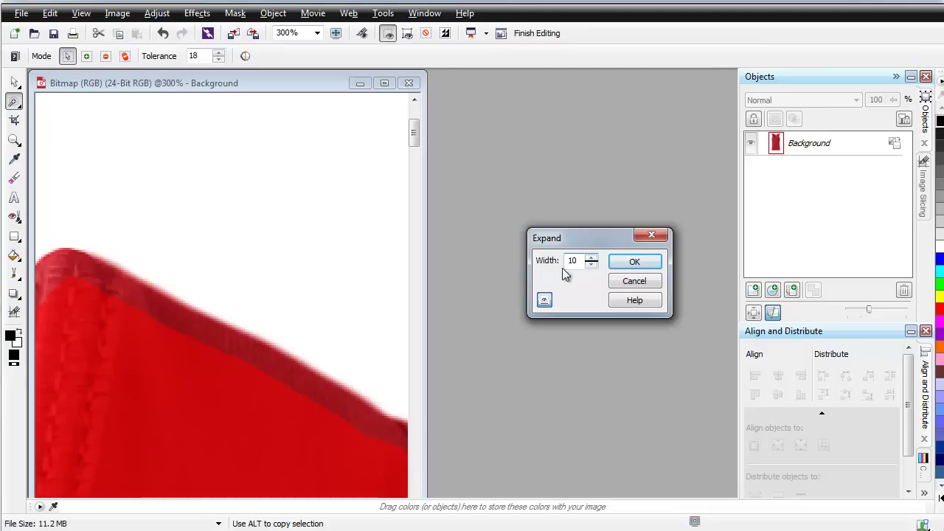
drag(580, 261, 544, 261)
text(2)
click(545, 300)
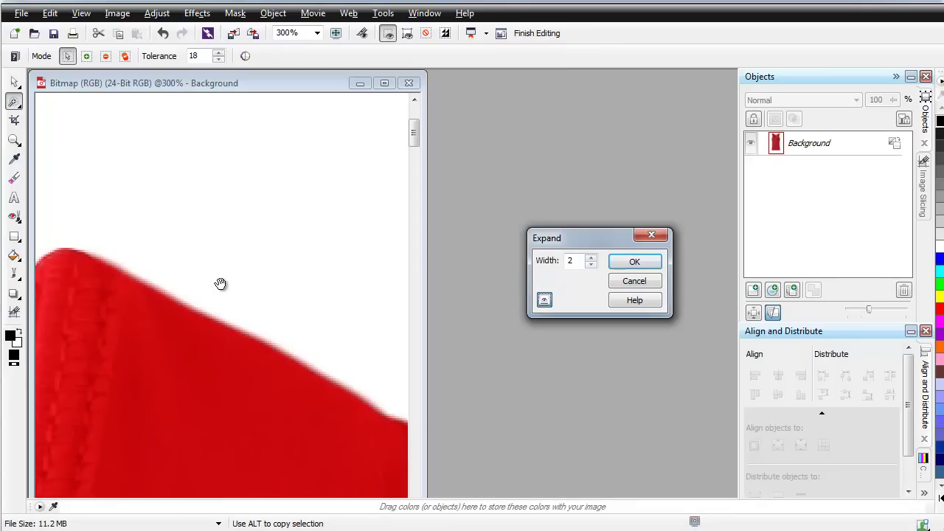
click(634, 263)
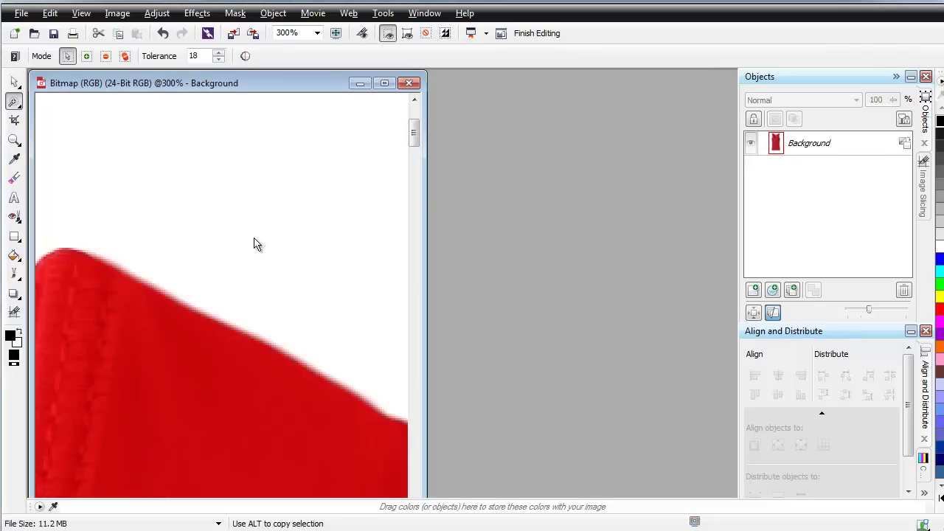
- Convert the Background into an object and erase the white around the tank top to transparency
click(905, 143)
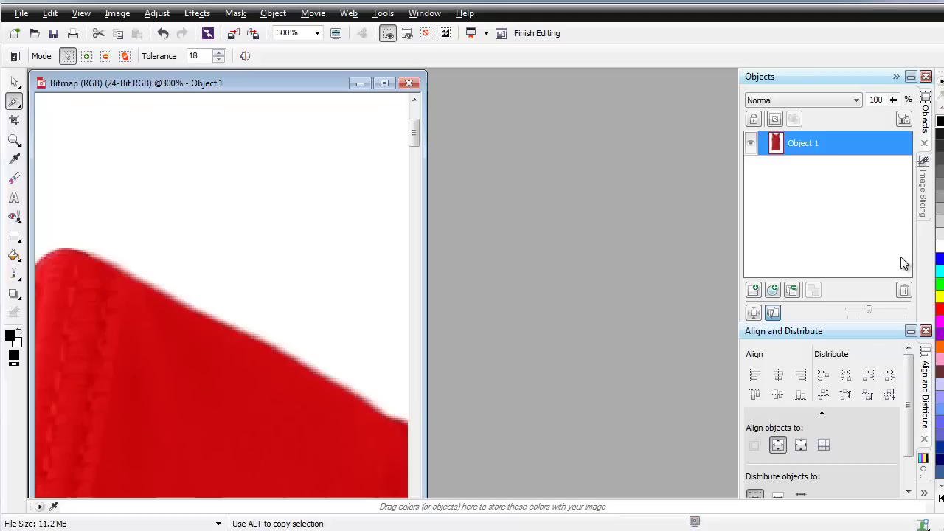
click(13, 101)
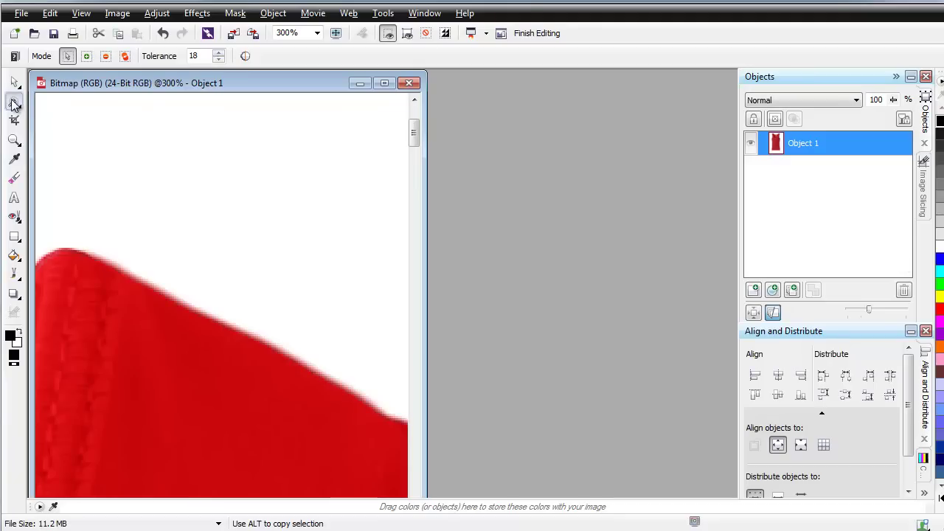
click(206, 226)
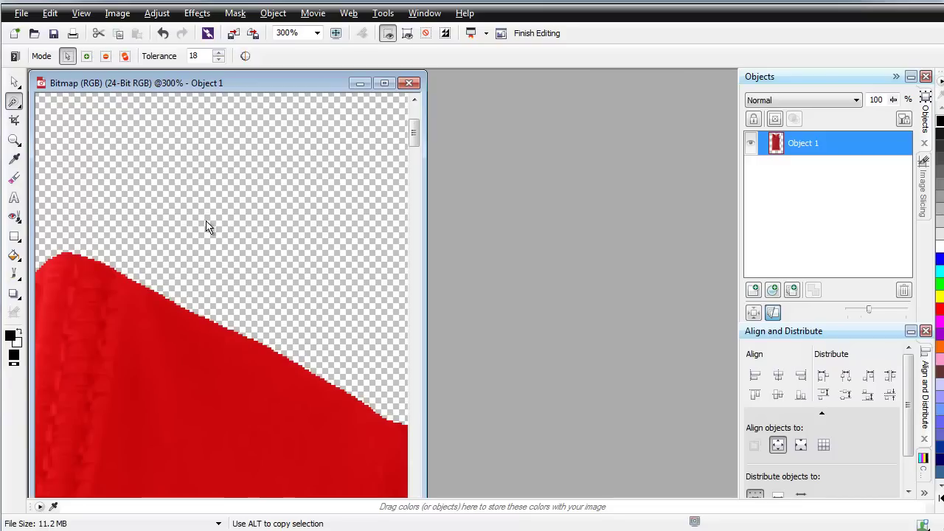
- Remove the mask and save the image back to CorelDRAW
click(234, 13)
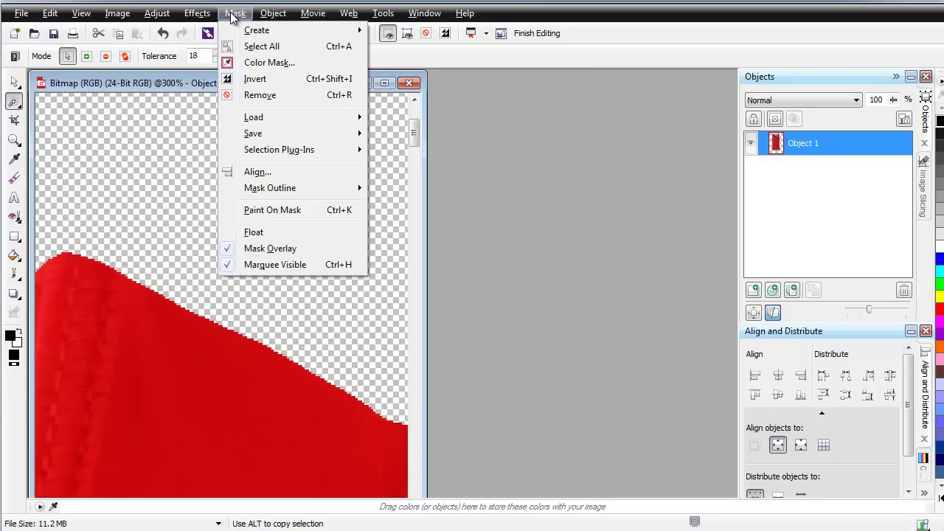
click(260, 95)
scroll(250, 296, down, 2)
scroll(251, 296, down, 3)
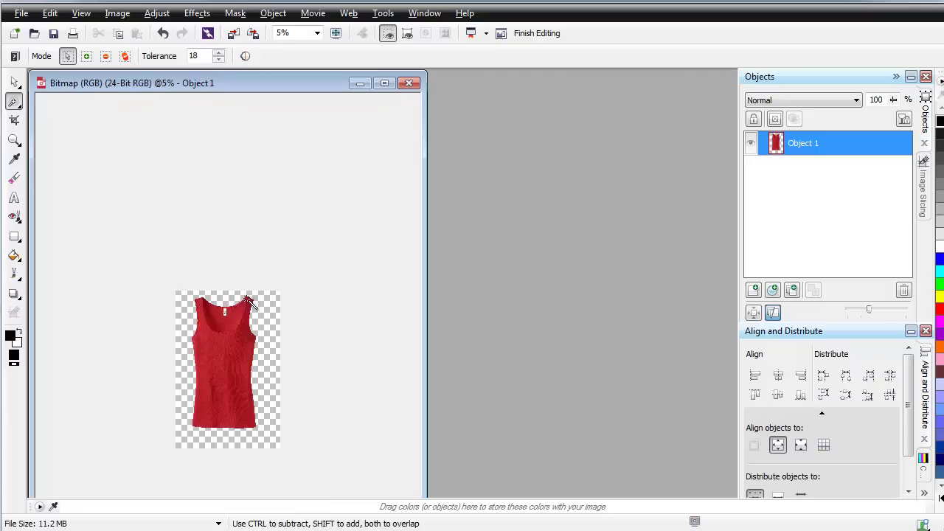
scroll(239, 299, up, 1)
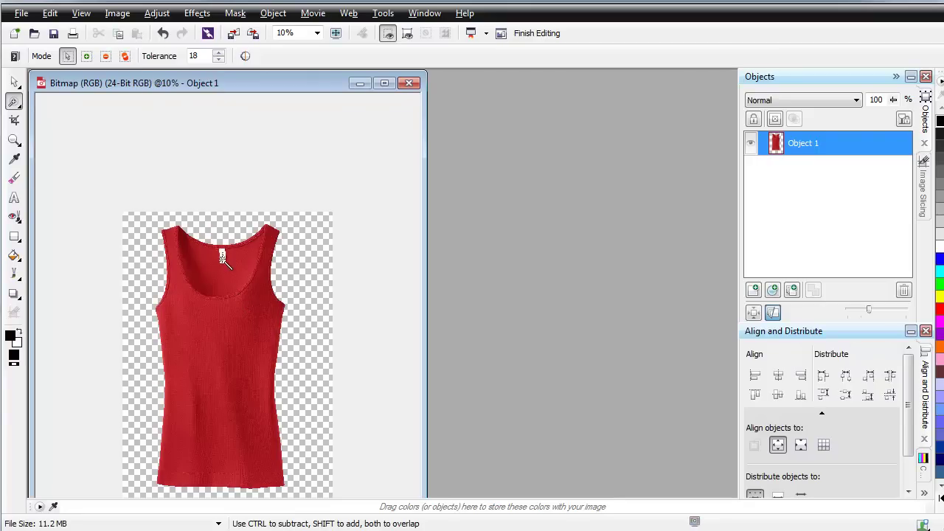
click(53, 33)
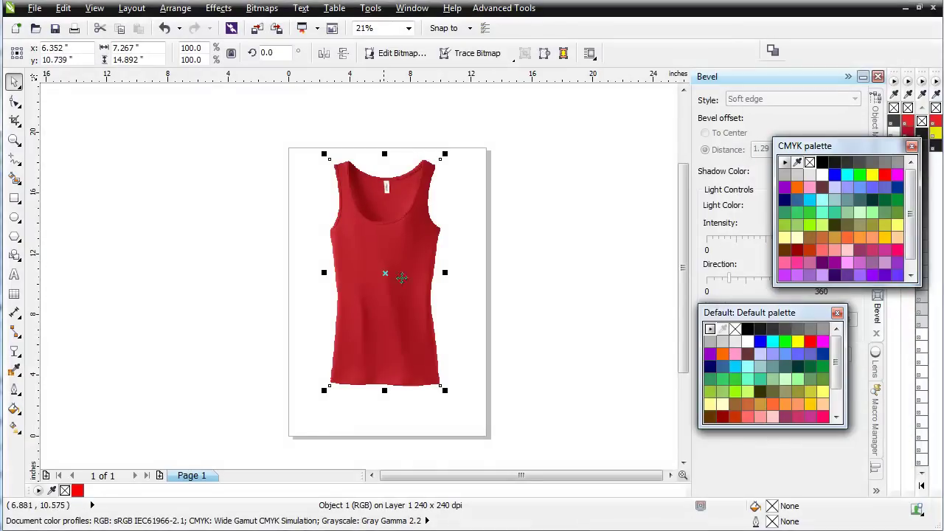
- Place a copy of the tank top to the left and bring up Channel Mixer on the right one
drag(411, 253, 275, 302)
click(427, 261)
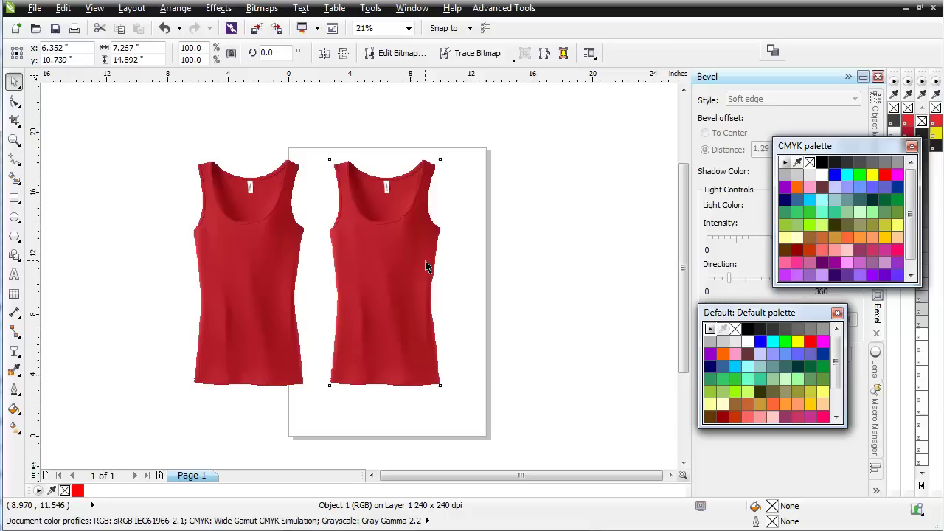
click(225, 10)
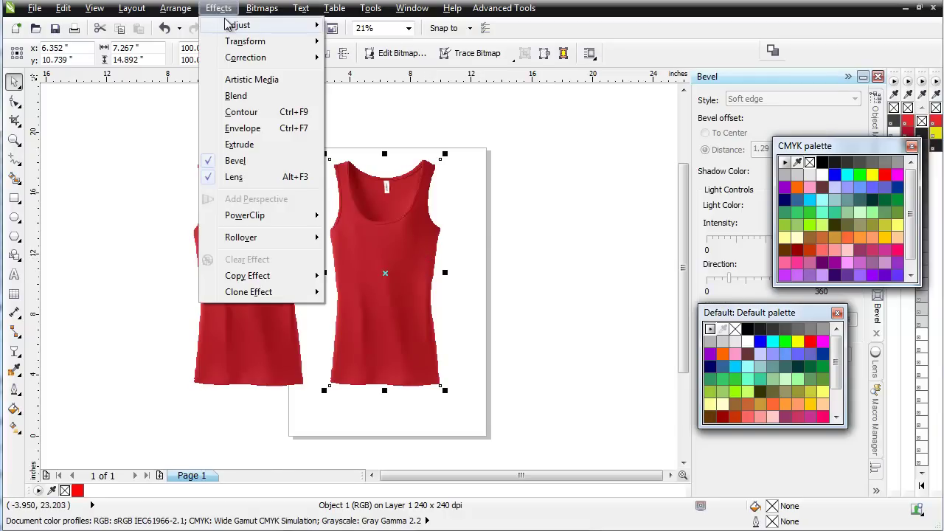
mouse_move(232, 26)
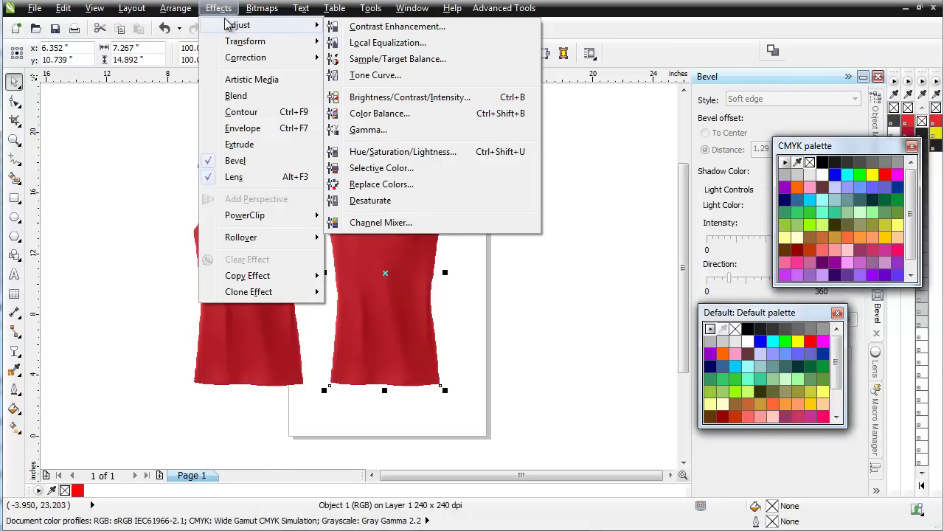
click(421, 224)
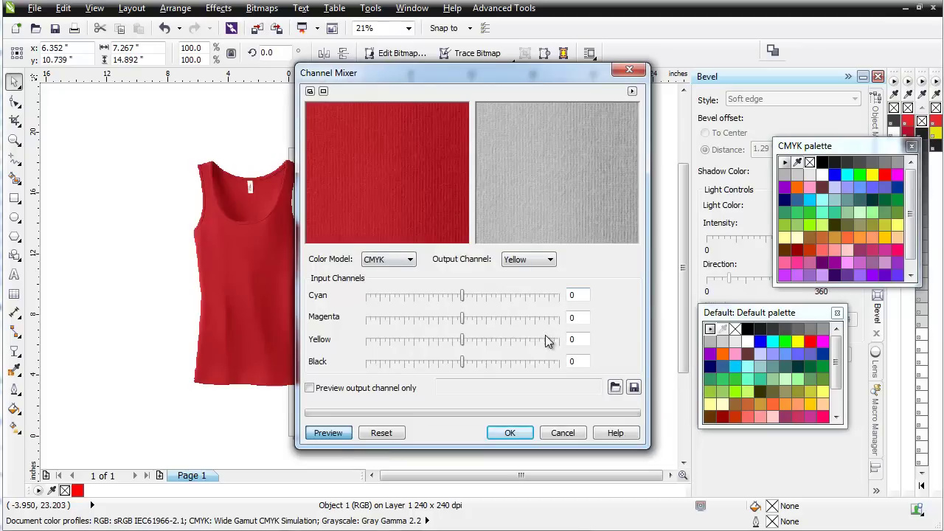
- Reset the mixer, choose CMYK with Black output, set Black input to 0, and apply
click(385, 437)
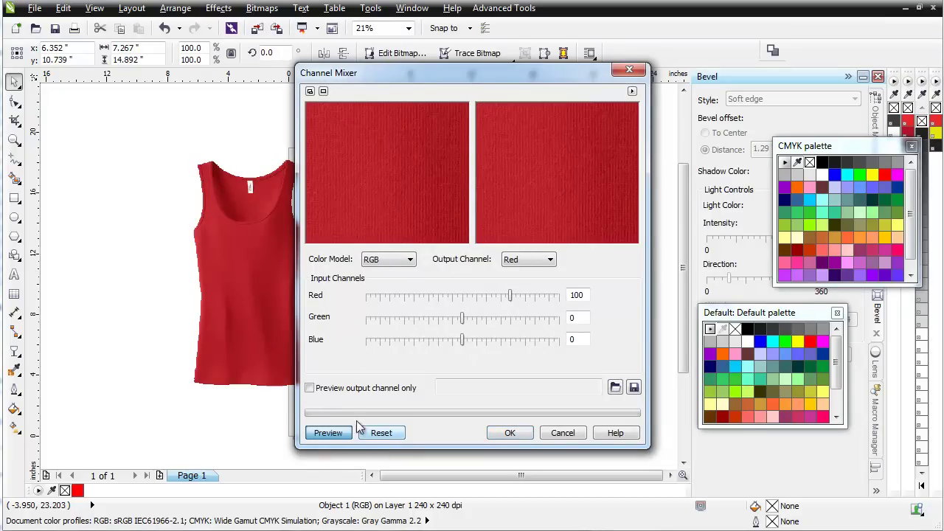
click(411, 262)
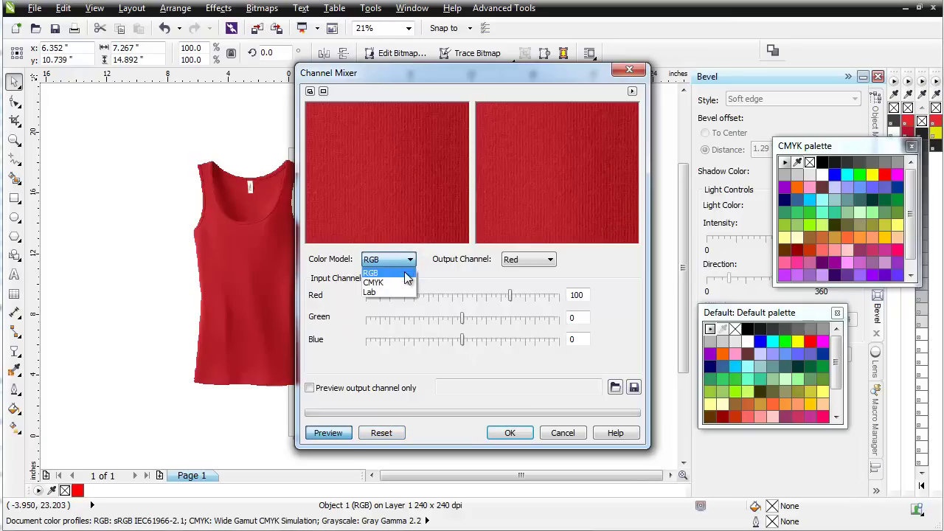
click(383, 284)
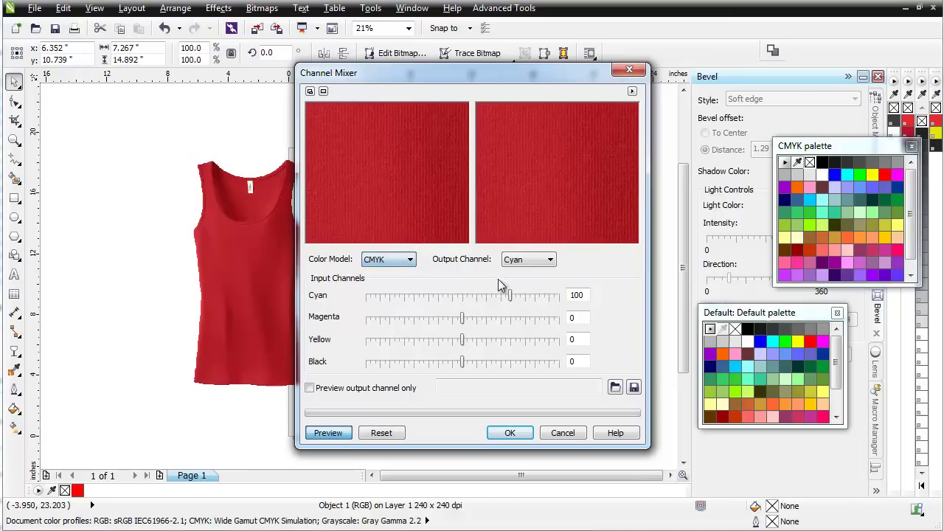
click(552, 262)
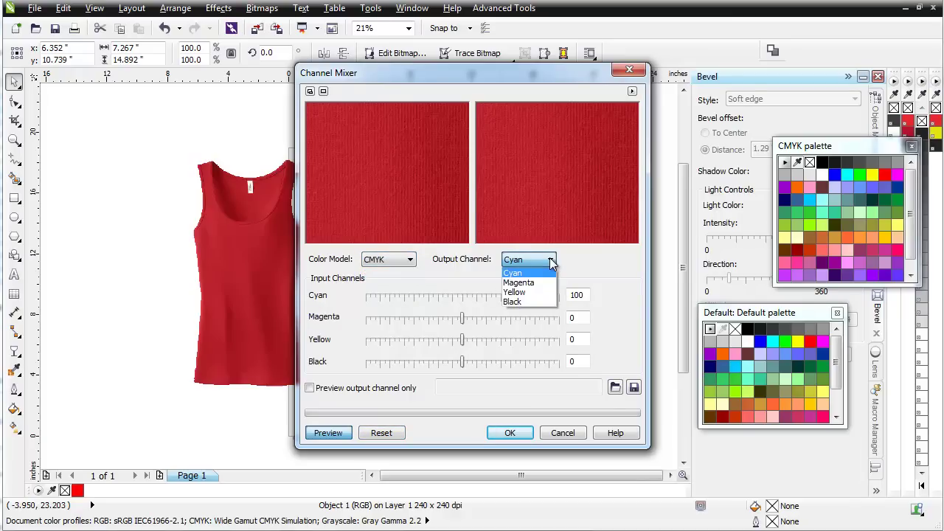
click(535, 301)
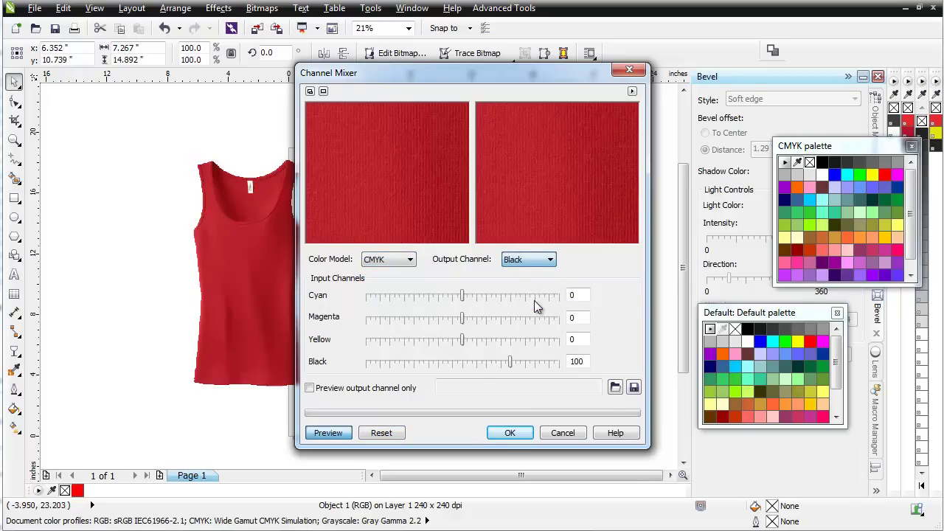
click(467, 370)
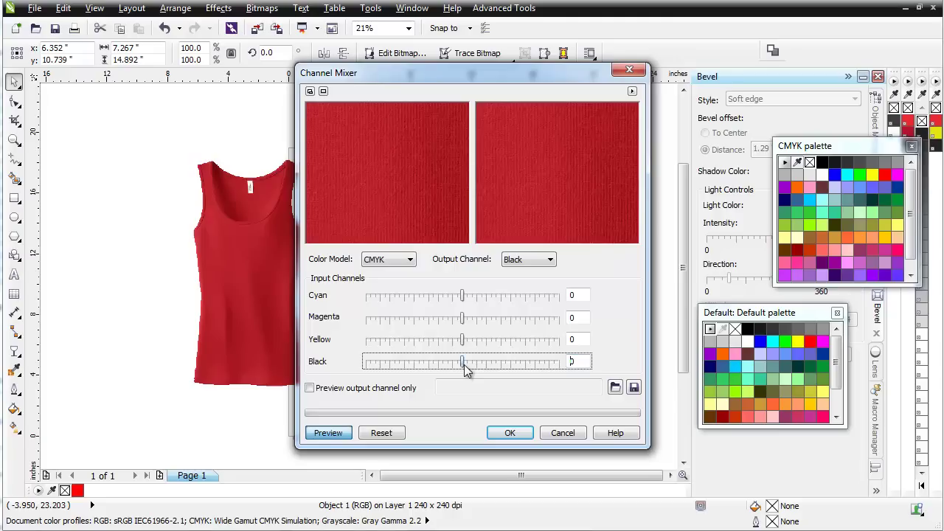
click(510, 433)
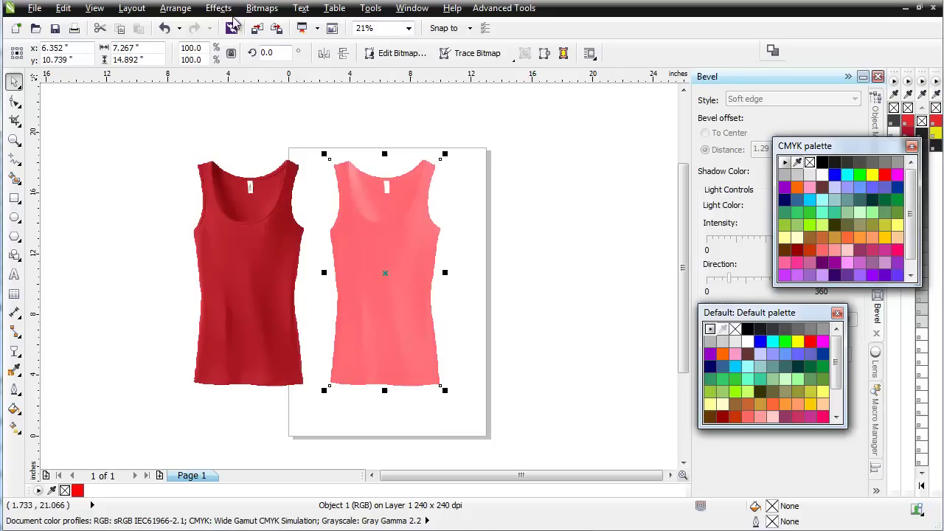
- Convert the right tank top to 1-bit Black and White using Line Art at threshold 198
click(262, 8)
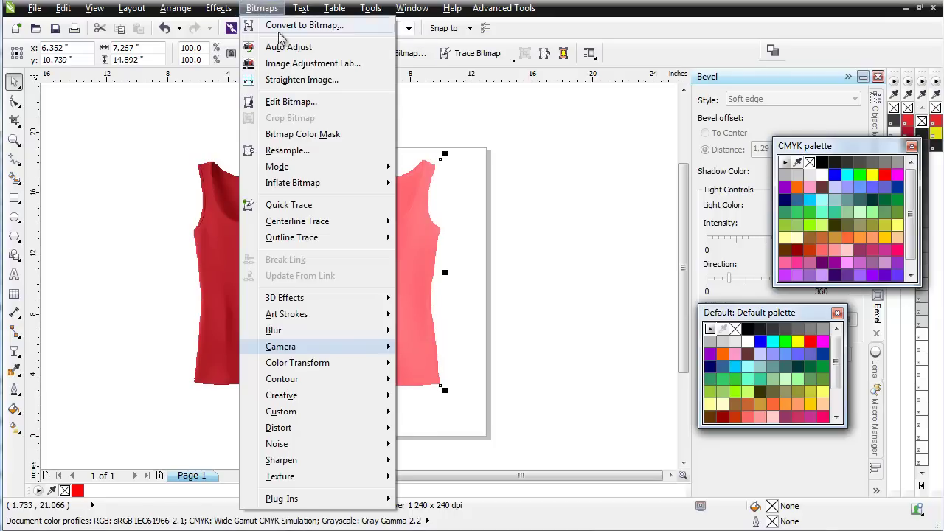
mouse_move(327, 166)
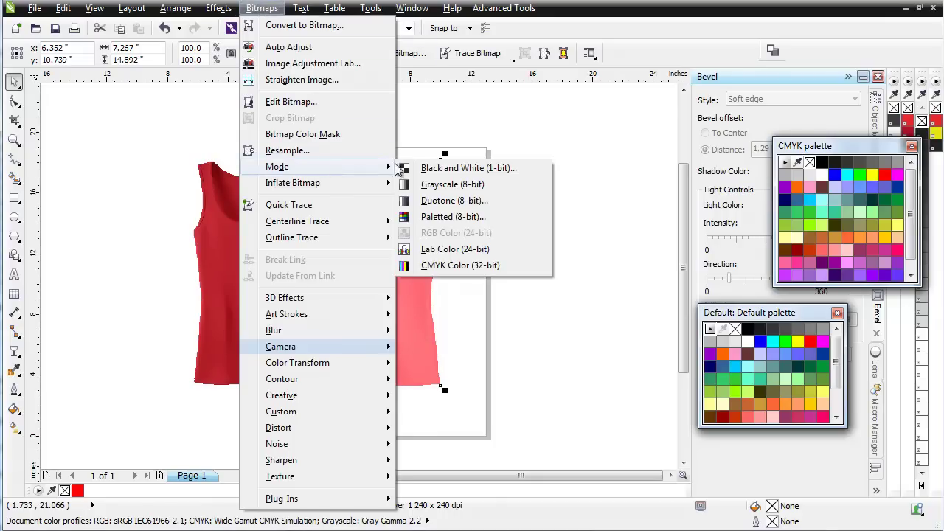
click(446, 164)
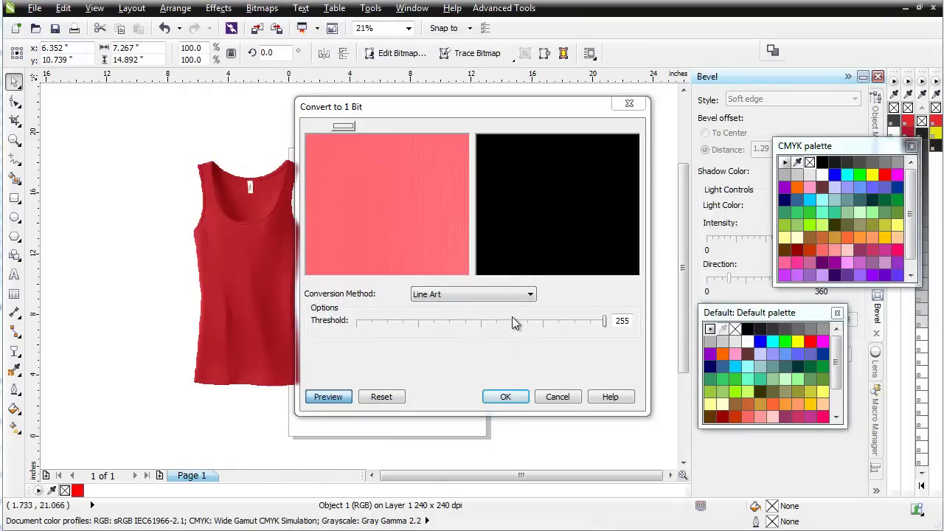
click(492, 322)
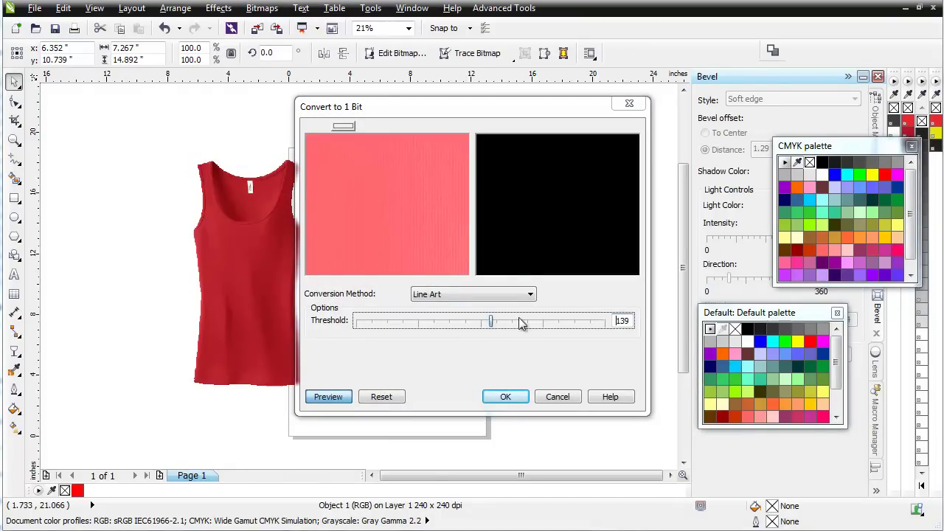
right_click(414, 234)
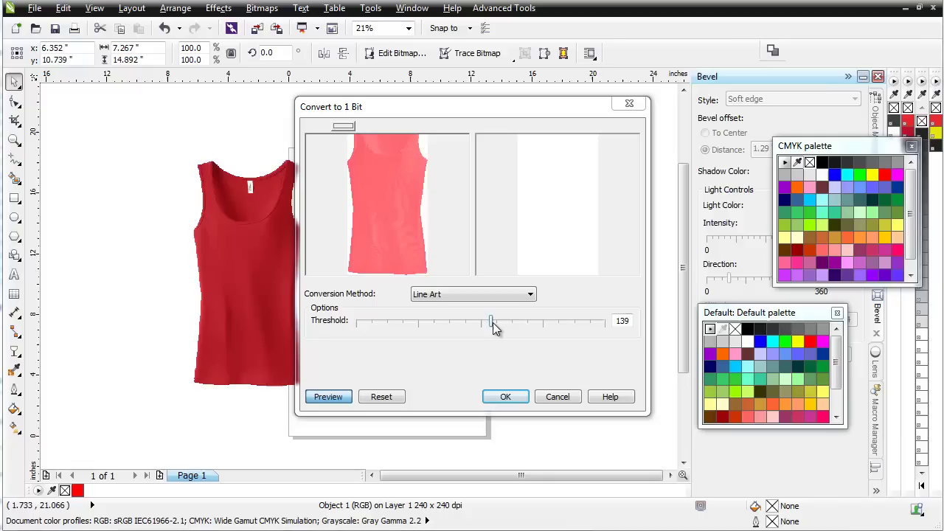
drag(491, 322, 501, 323)
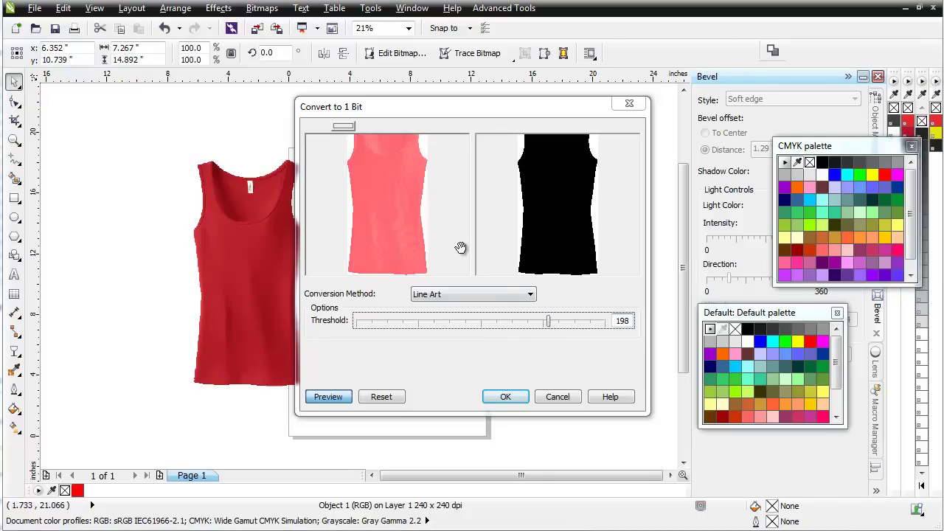
drag(406, 191, 408, 258)
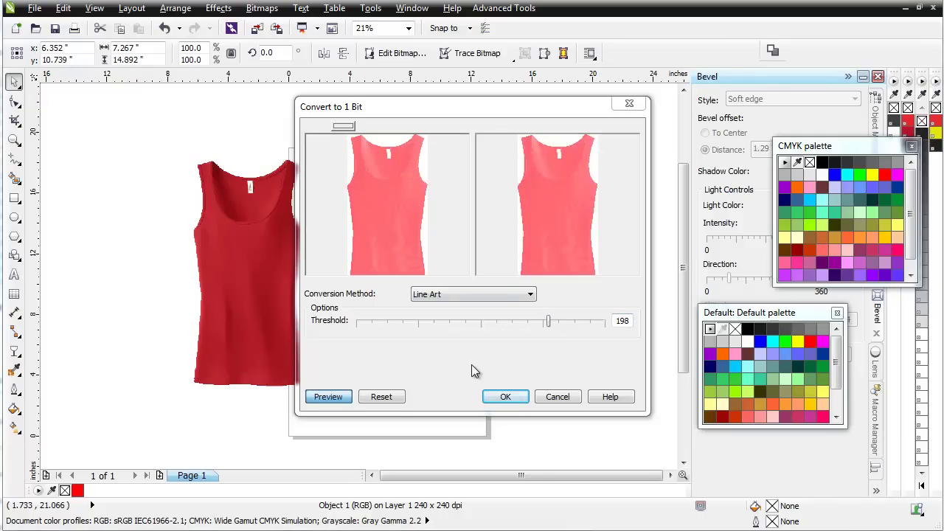
click(522, 400)
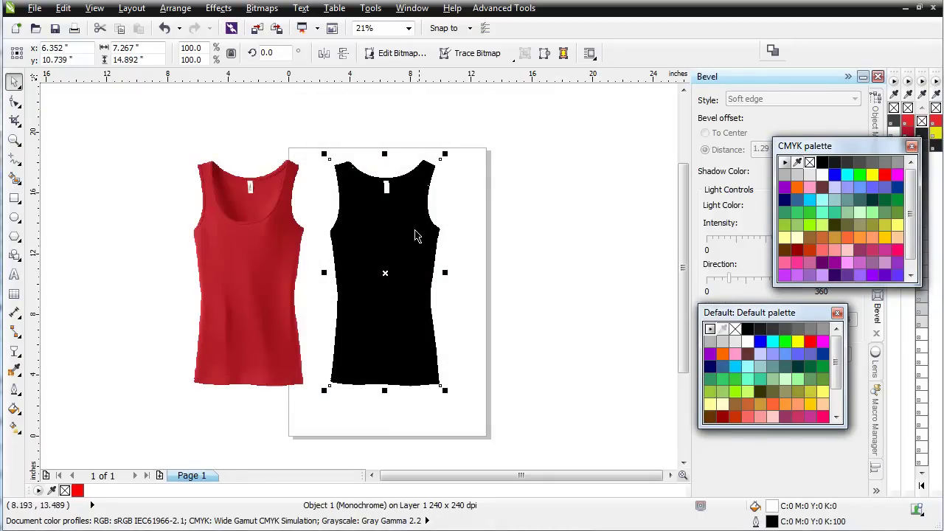
- Give the silhouette a transparent background and light grey (230,230,230) colour, then select the red tank top
click(736, 332)
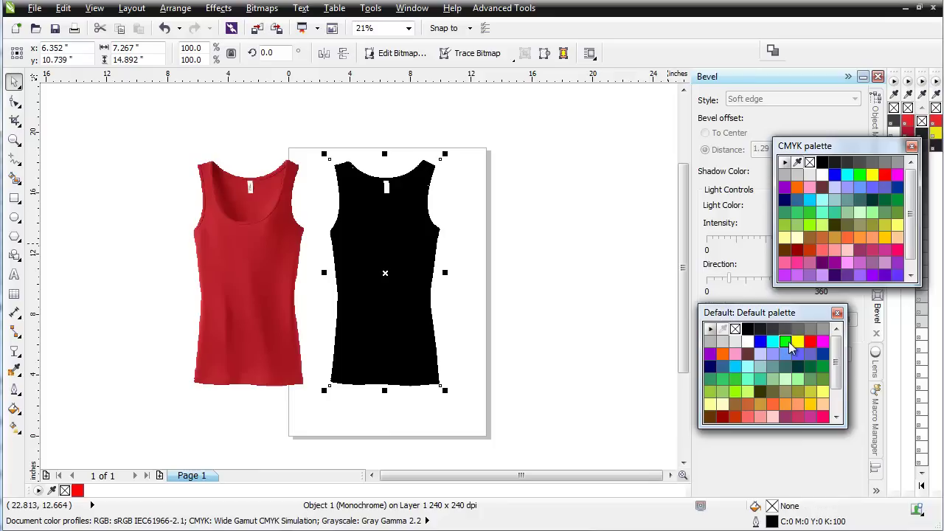
click(797, 343)
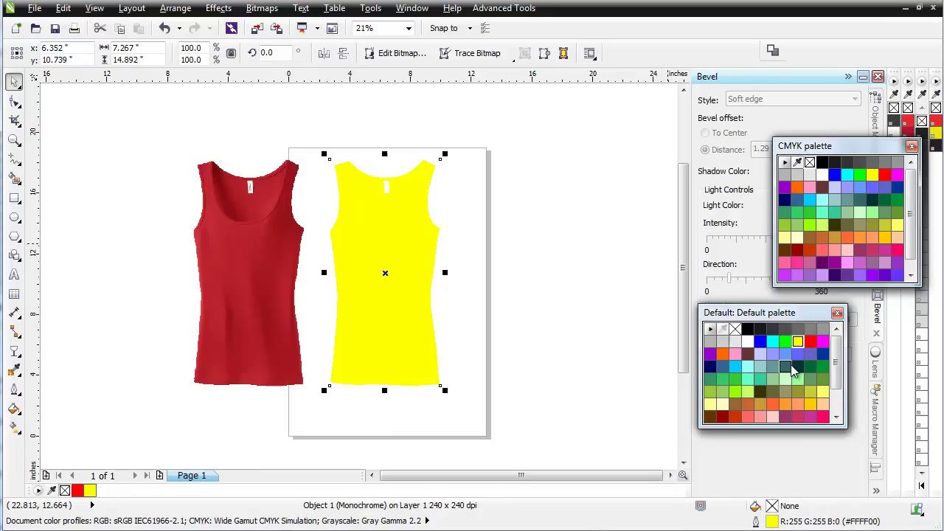
click(796, 366)
click(760, 354)
click(785, 342)
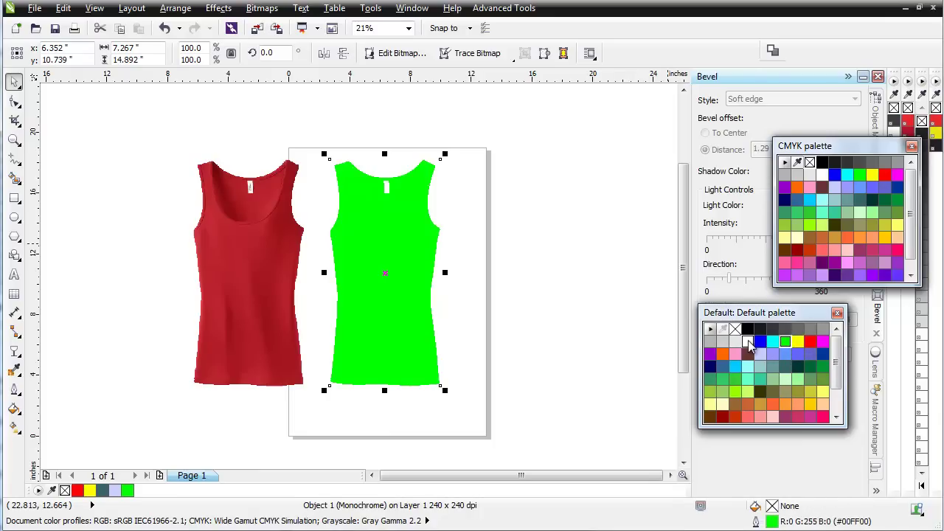
click(747, 340)
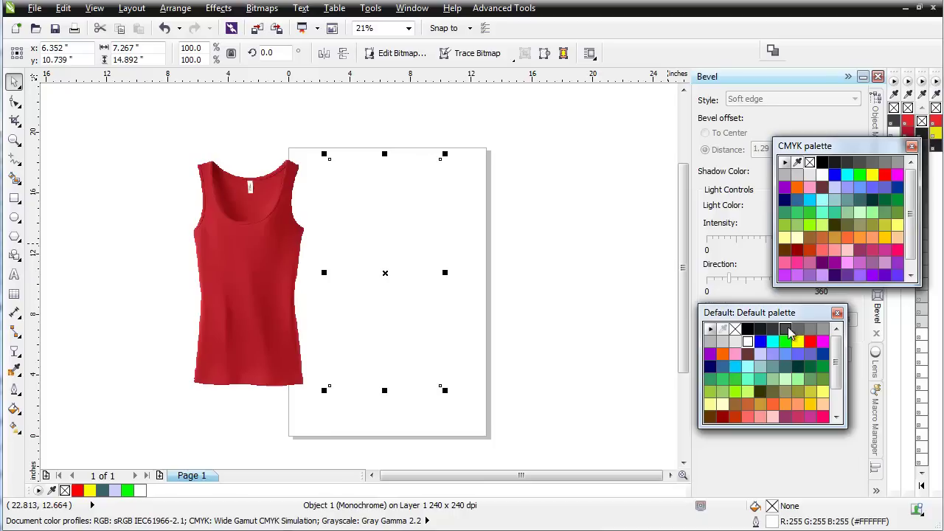
click(736, 341)
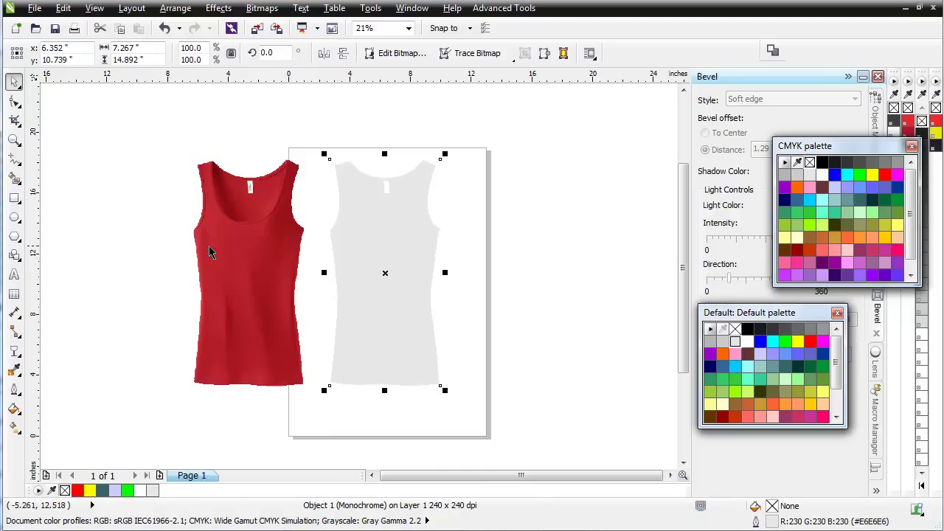
click(262, 252)
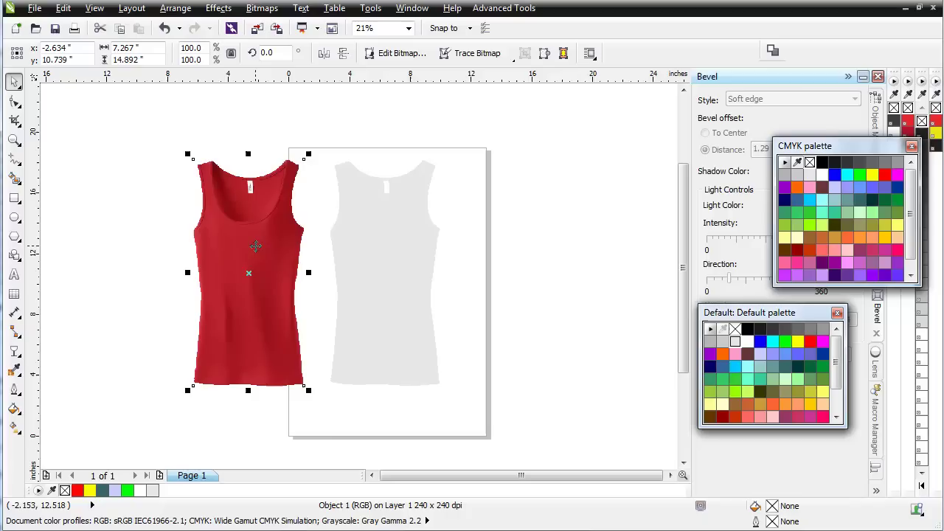
- In the red tank top's CMYK Channel Mixer, zero the Cyan, Magenta and Yellow output channels
click(227, 9)
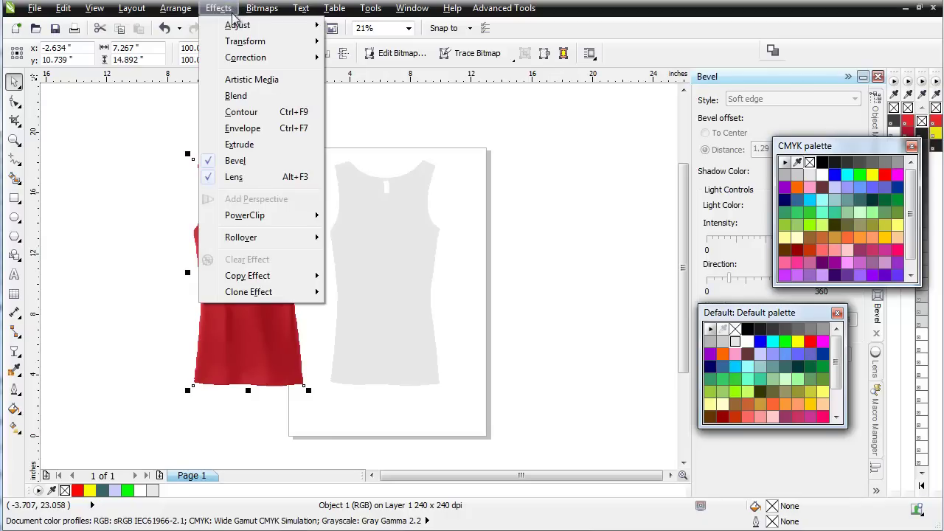
mouse_move(238, 25)
click(424, 225)
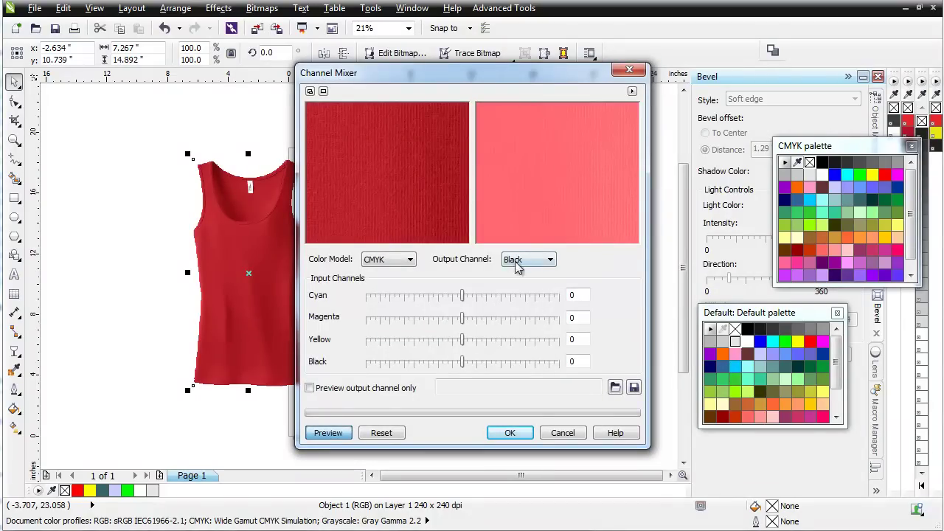
click(550, 260)
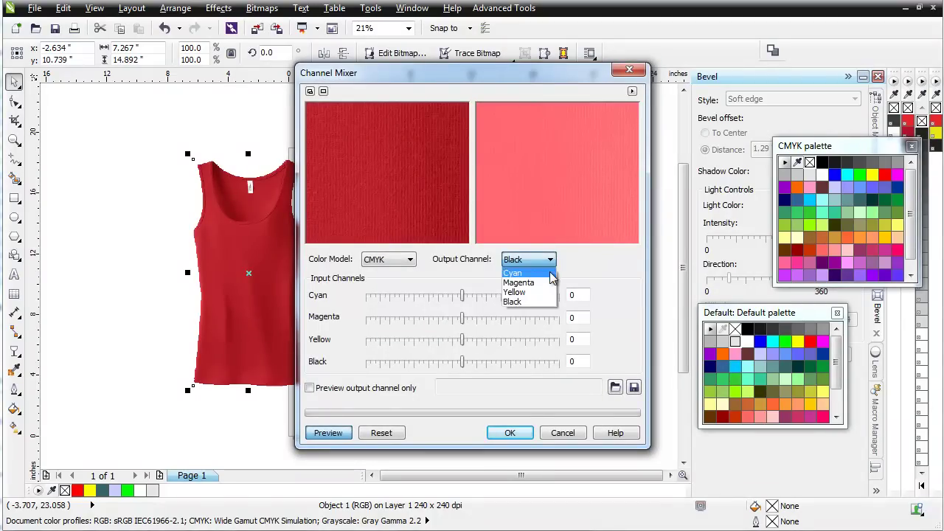
click(513, 273)
click(462, 297)
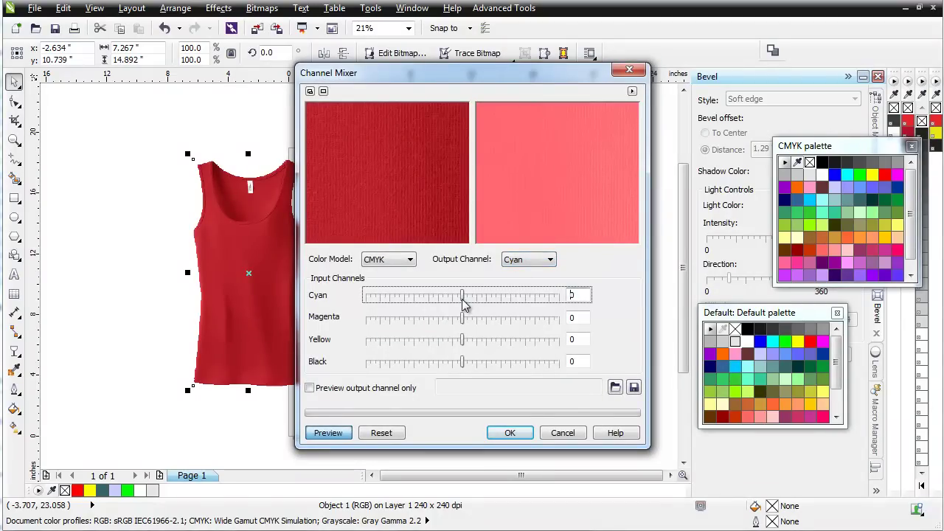
click(546, 263)
click(546, 282)
drag(476, 320, 465, 327)
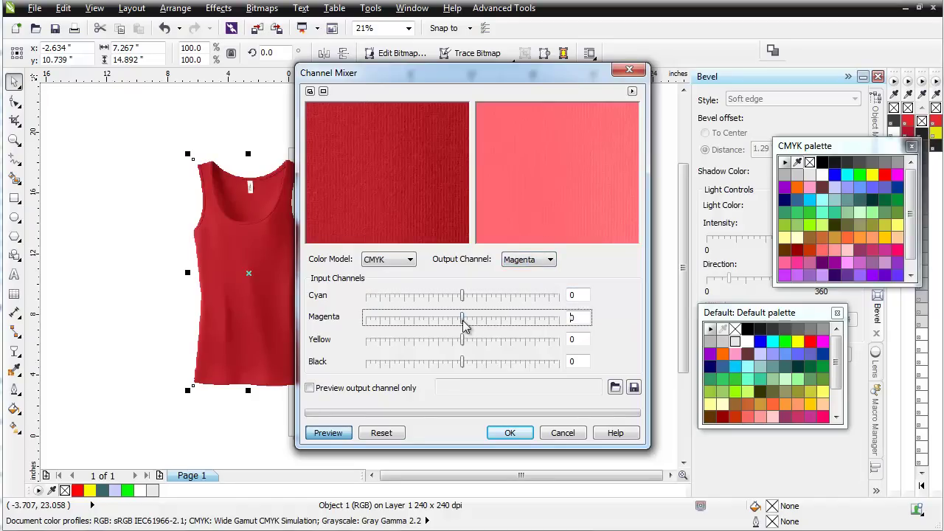
click(550, 260)
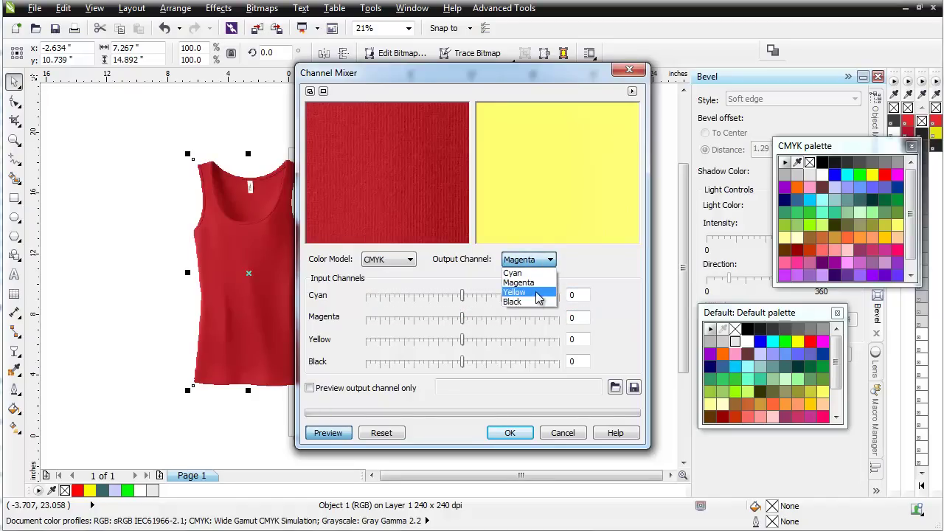
click(538, 292)
drag(493, 339, 463, 339)
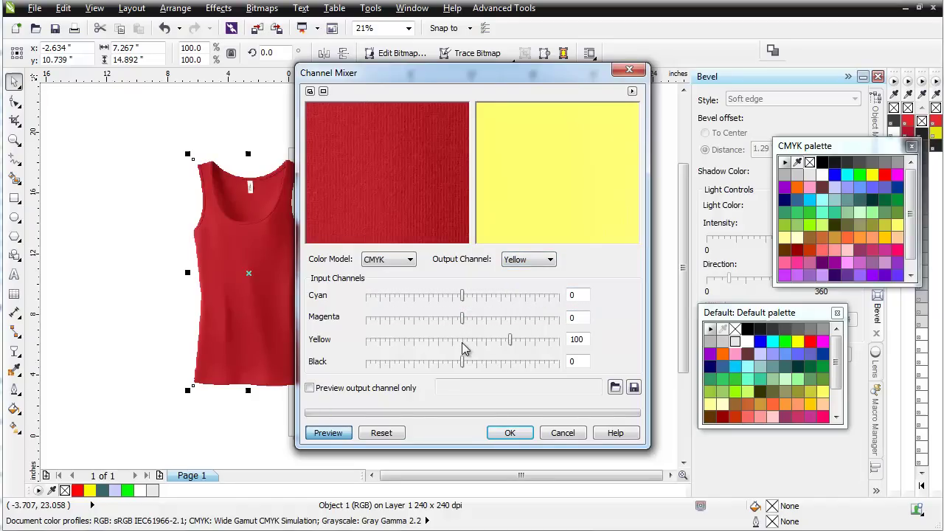
- Set the Black output's Black input to 100 and apply the channel mix
click(552, 261)
click(541, 301)
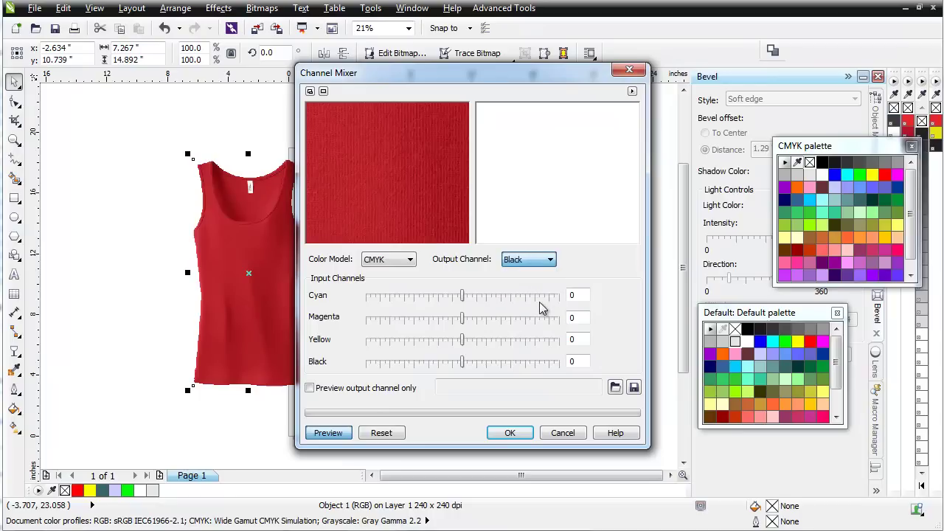
click(523, 363)
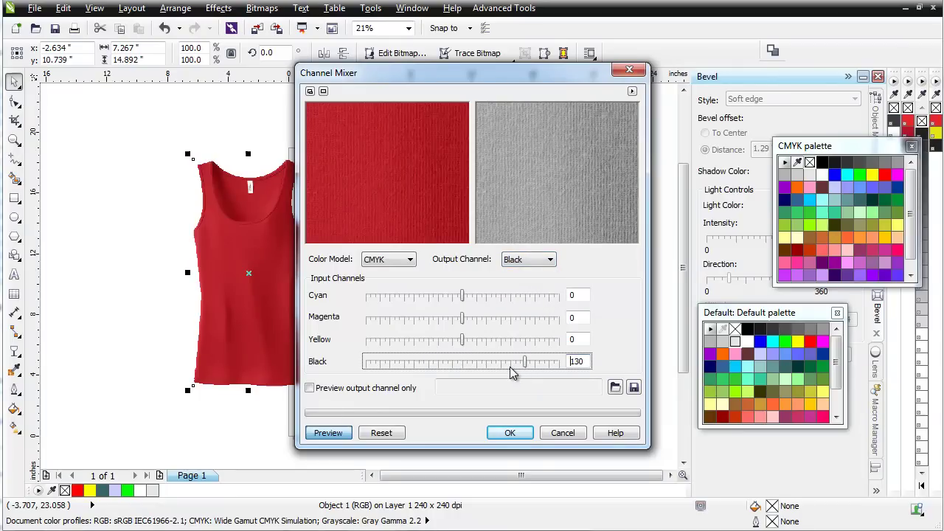
click(510, 363)
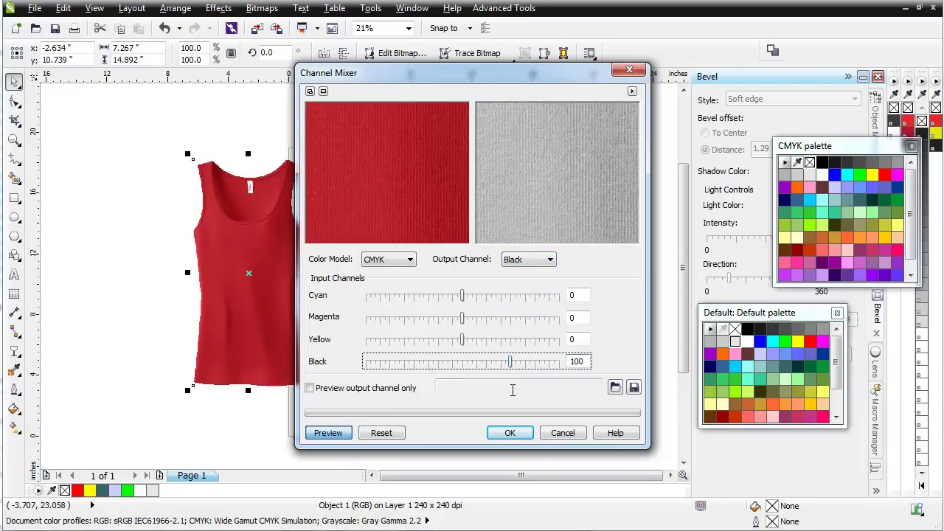
click(510, 433)
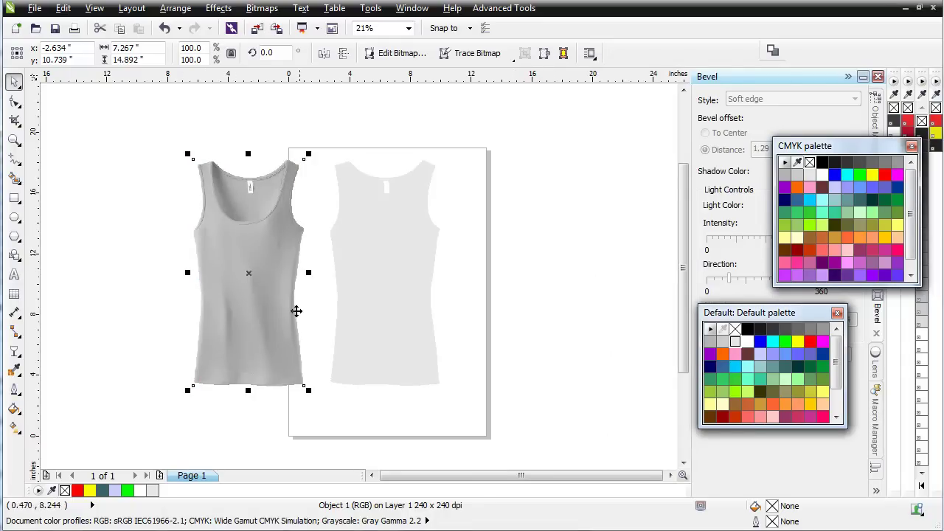
- Give the grey photo Uniform 50 transparency in Multiply mode, then return to the Pick tool
click(15, 356)
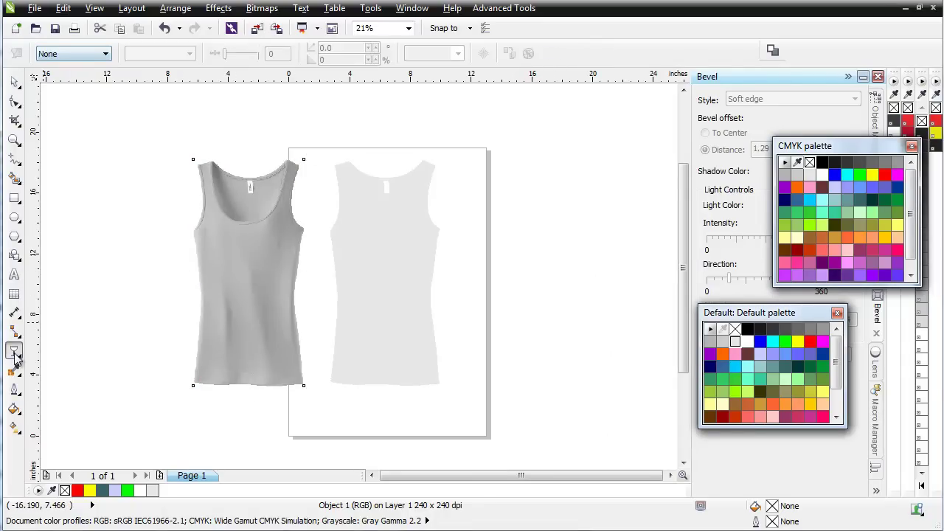
click(105, 57)
click(51, 77)
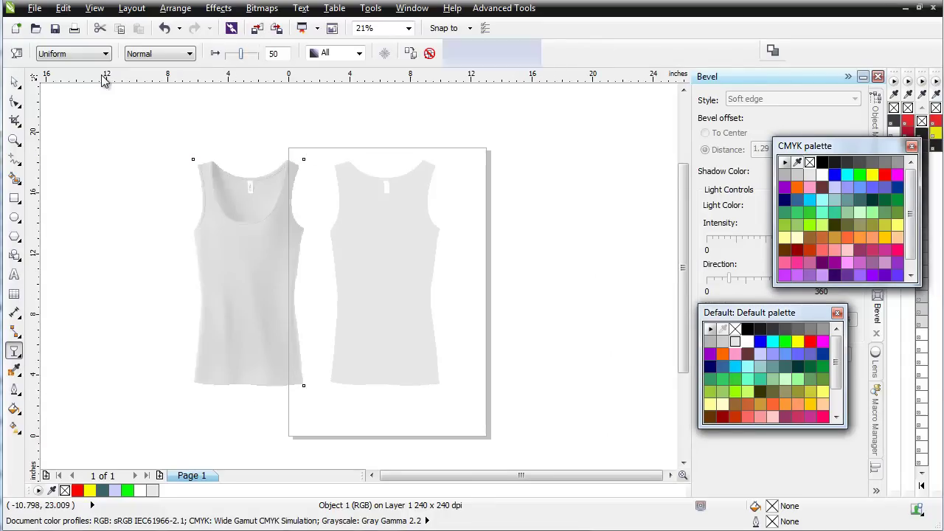
click(191, 55)
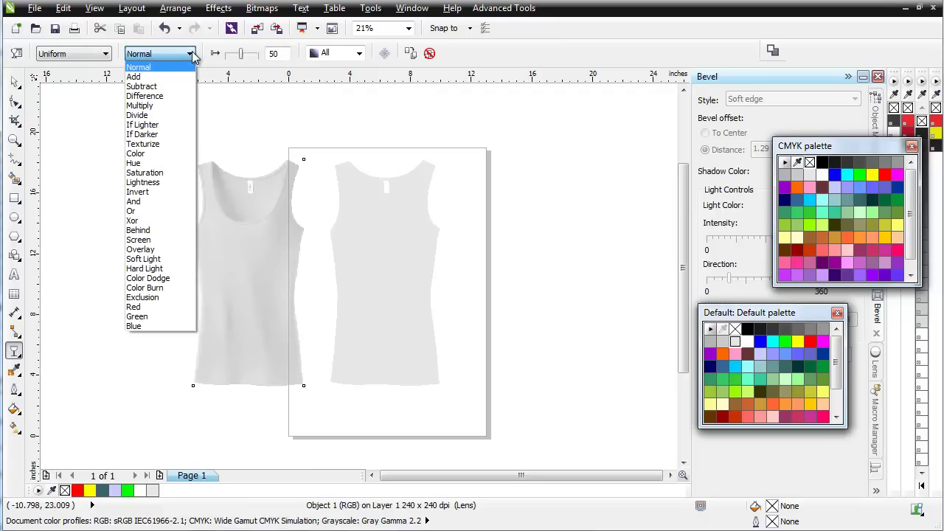
click(144, 105)
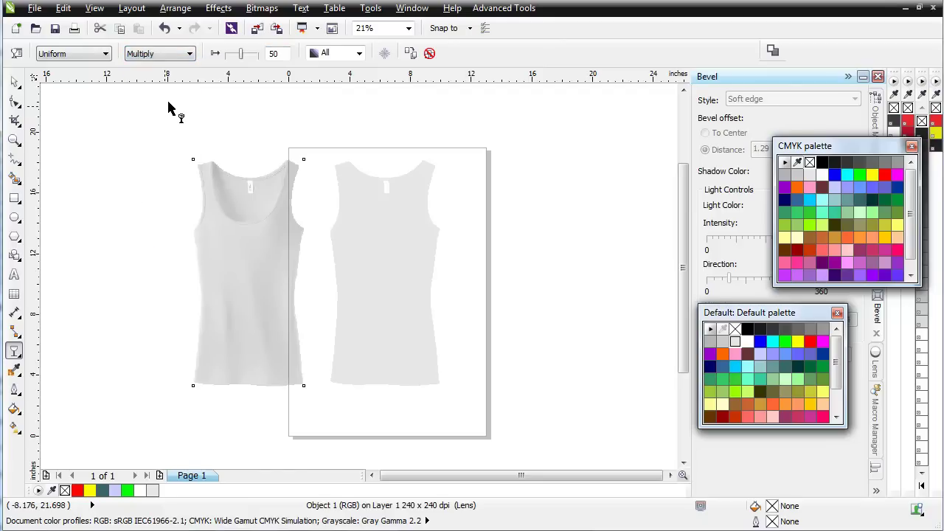
click(14, 82)
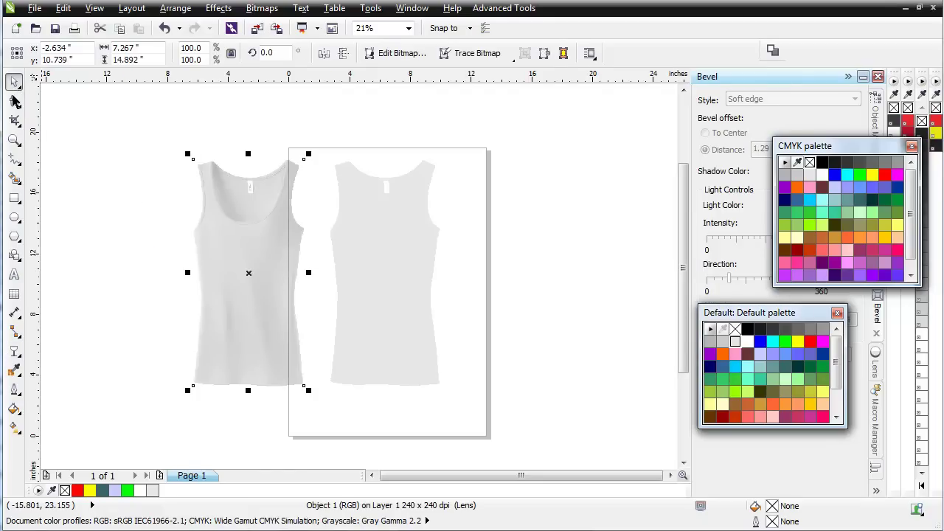
- Centre-align the grey photo over the silhouette and fill the silhouette orange (#FF6600)
click(392, 307)
key(c)
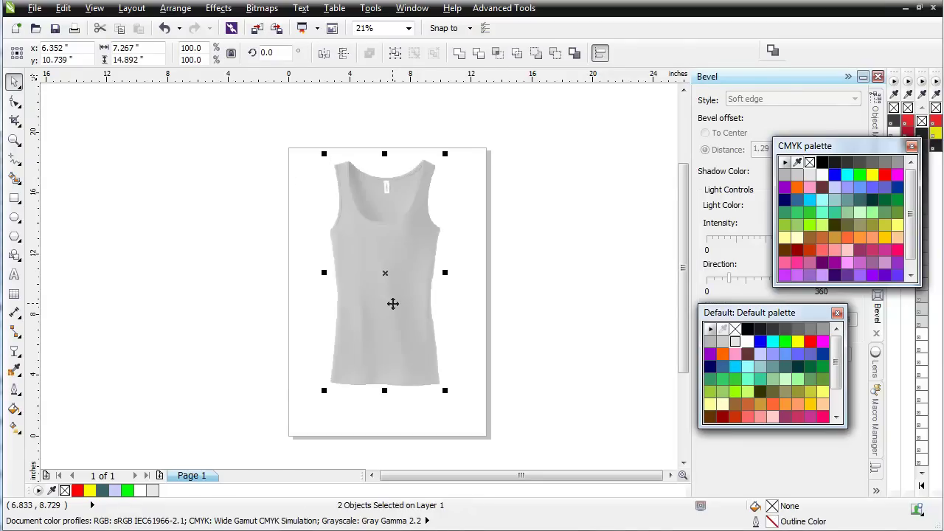
click(536, 291)
click(402, 284)
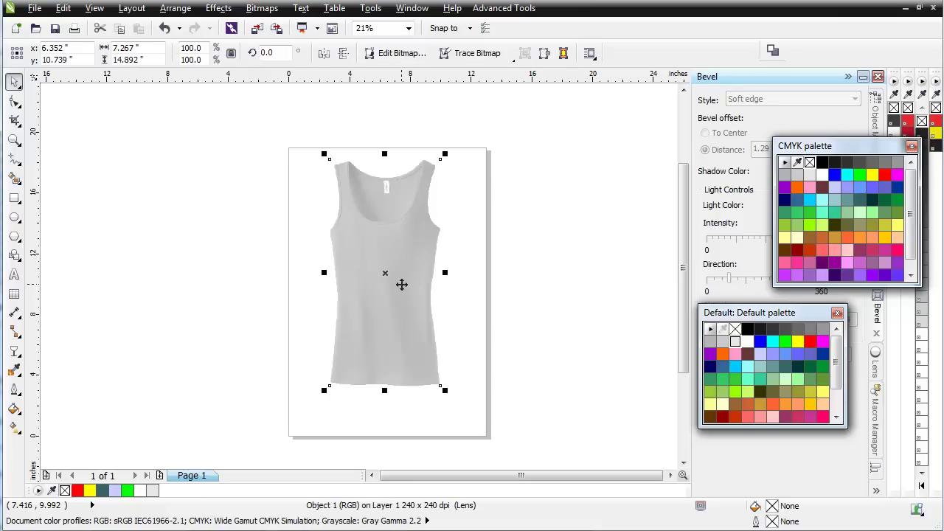
key(Tab)
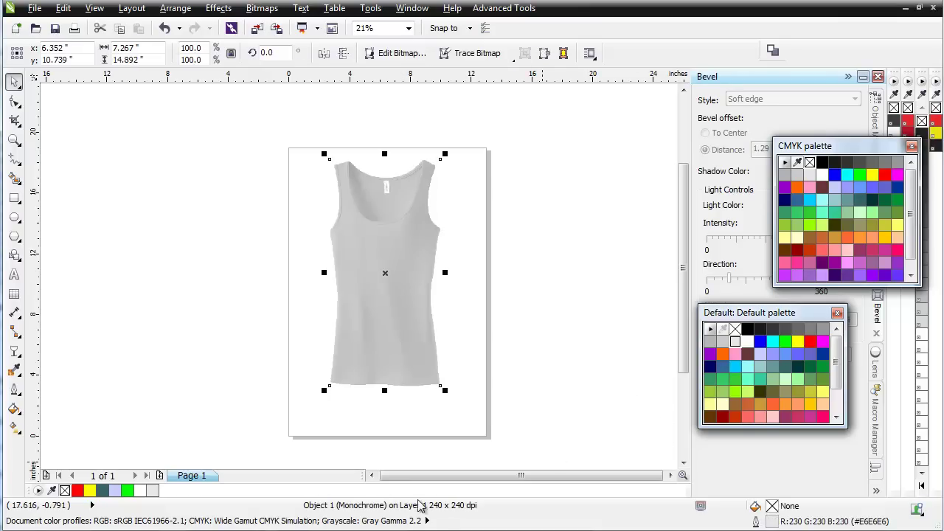
click(723, 355)
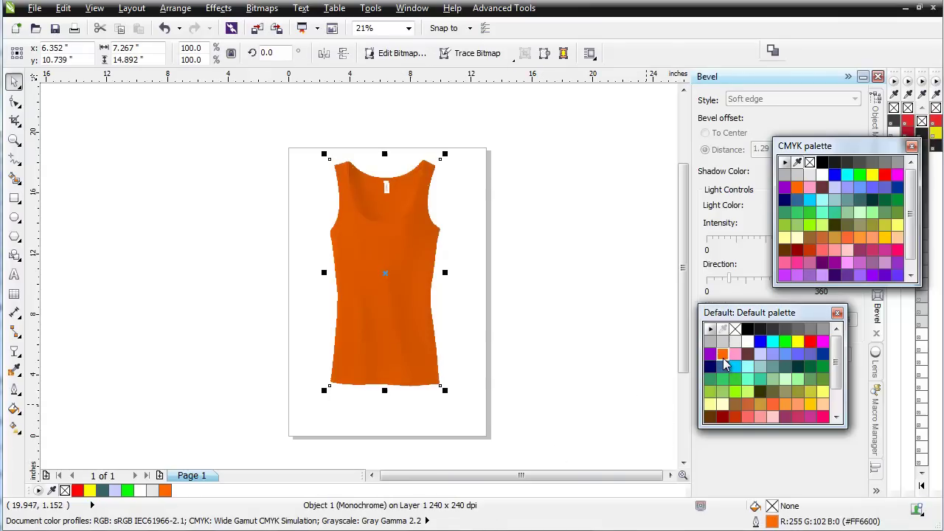
scroll(362, 280, up, 5)
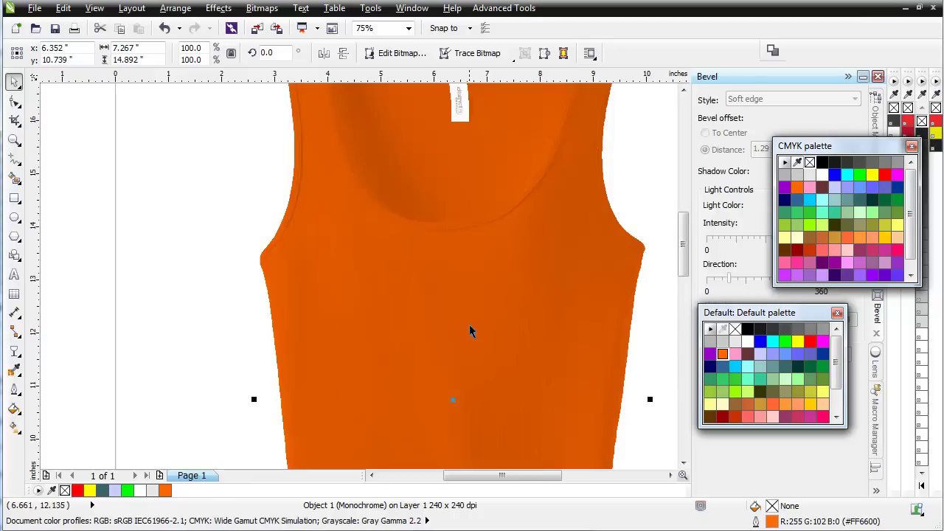
scroll(362, 277, down, 2)
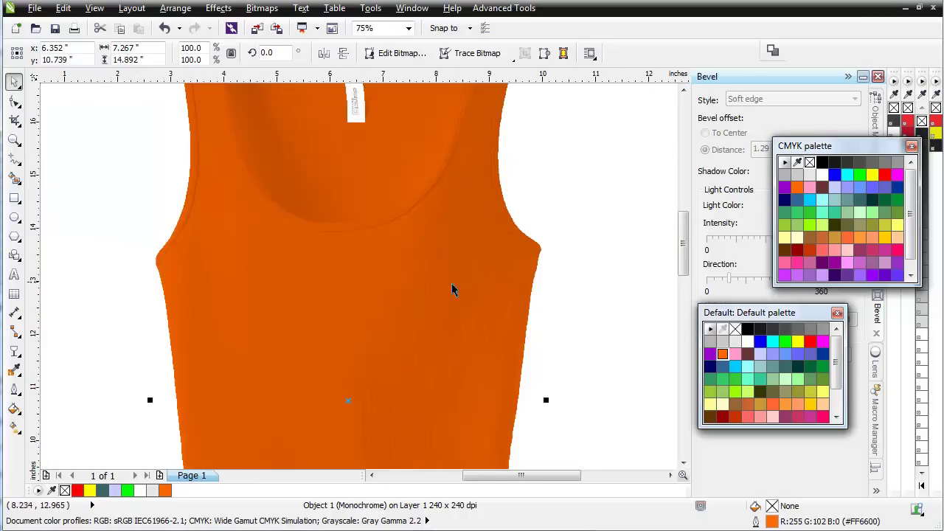
scroll(443, 281, up, 2)
scroll(361, 280, down, 3)
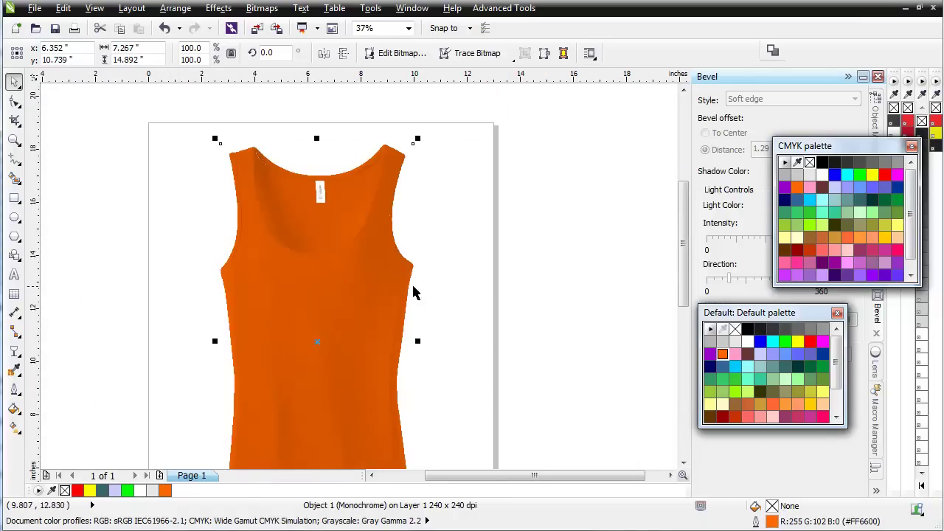
click(497, 281)
click(327, 312)
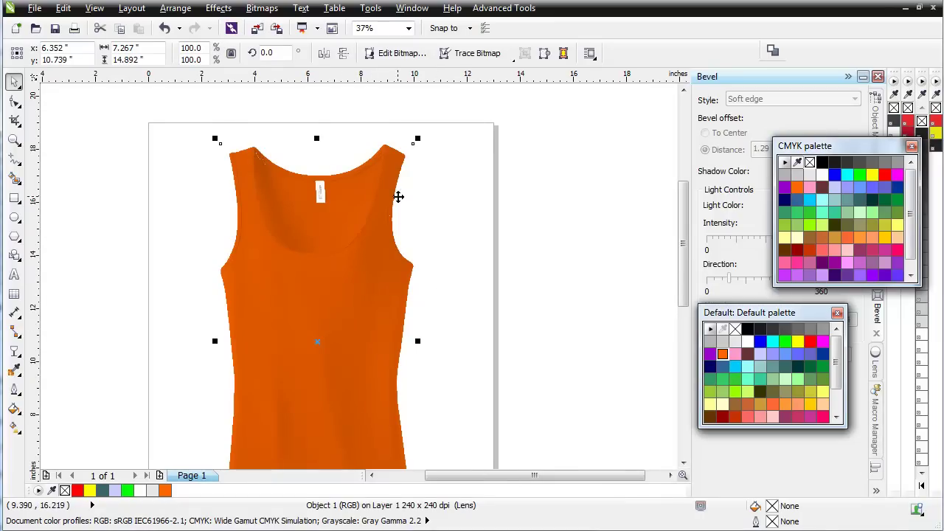
click(233, 13)
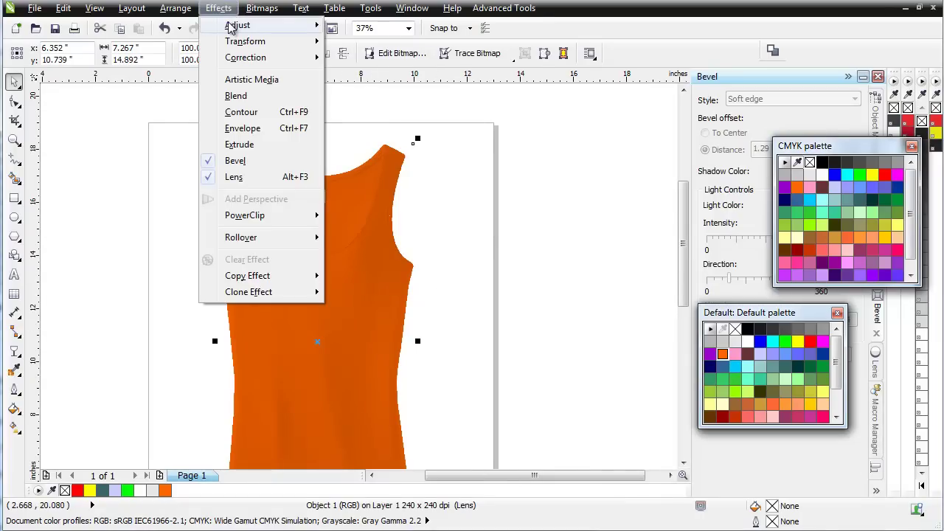
mouse_move(244, 25)
click(380, 75)
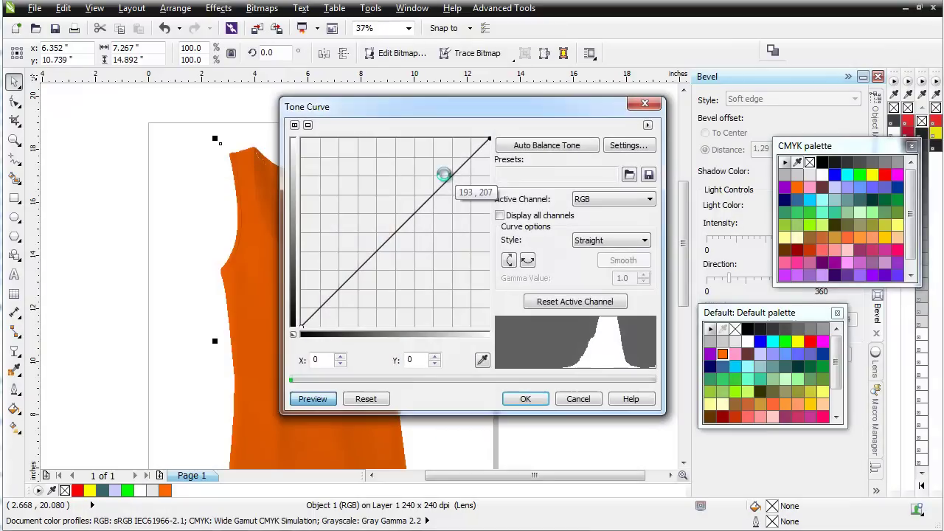
drag(437, 106, 614, 119)
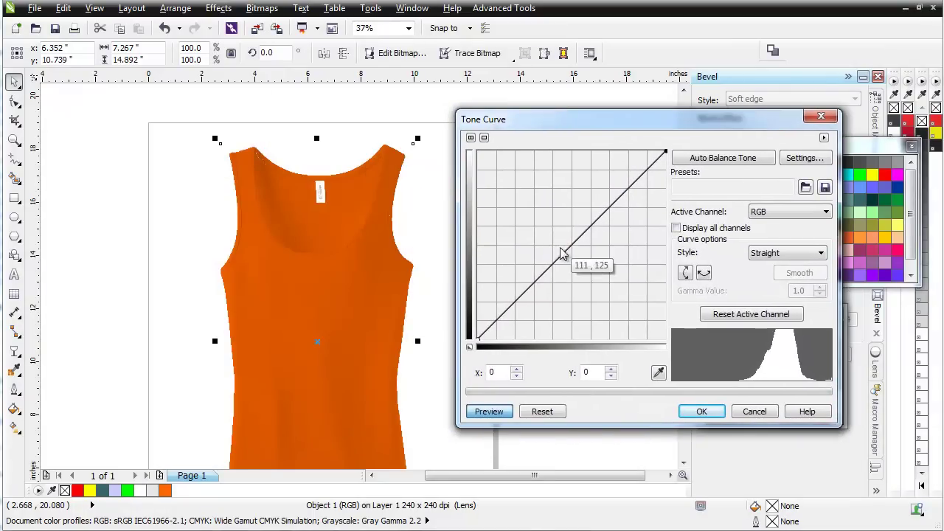
drag(569, 245, 584, 266)
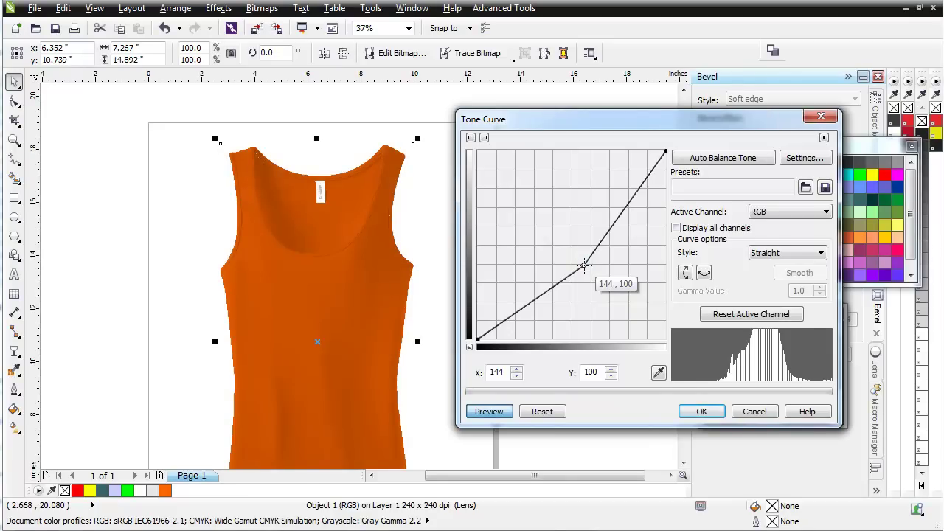
click(762, 417)
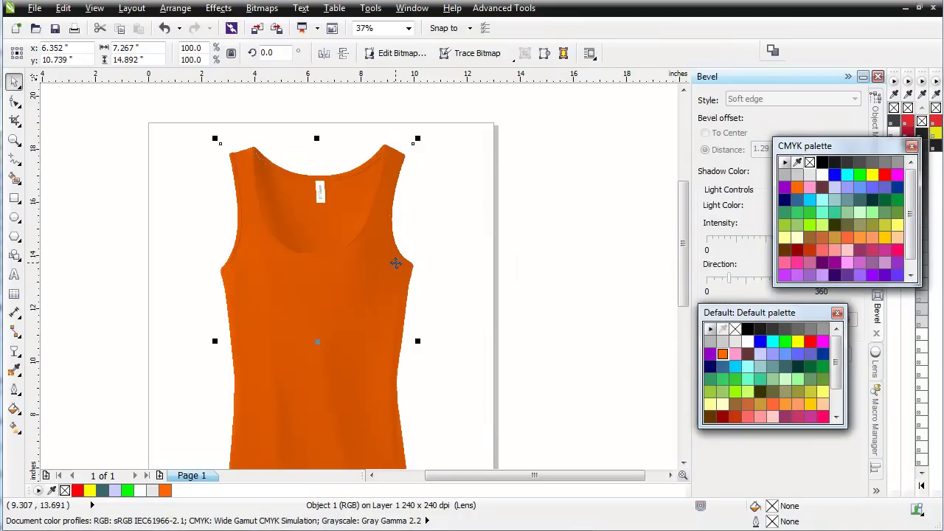